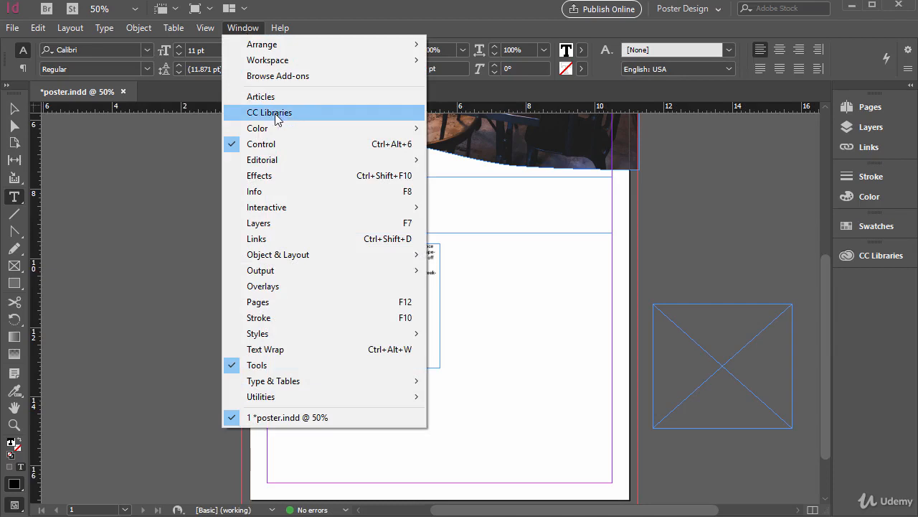
Compare the paragraph formatting controls with the character formatting controls for the body text.
click(323, 10)
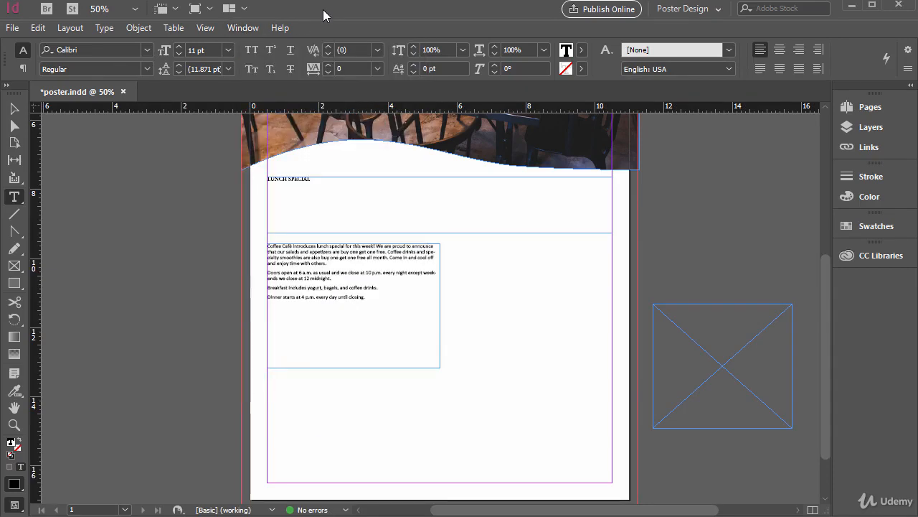
click(24, 68)
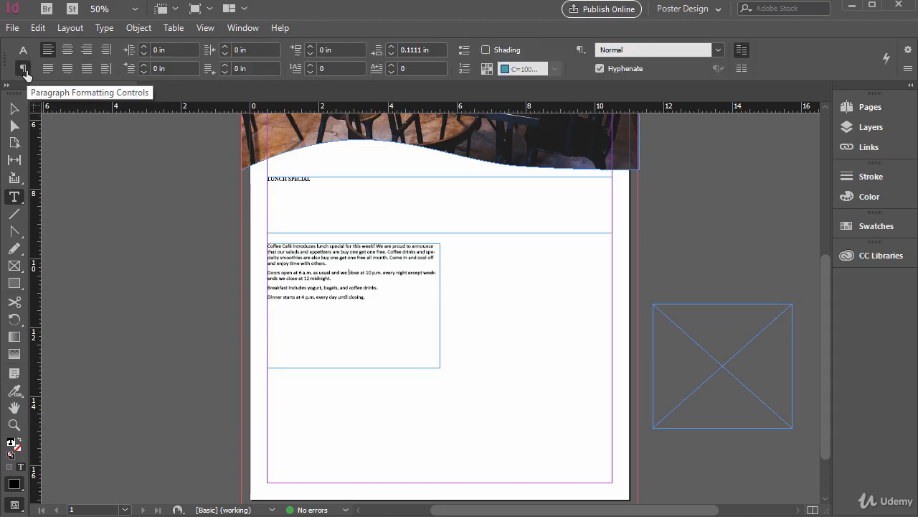
click(23, 49)
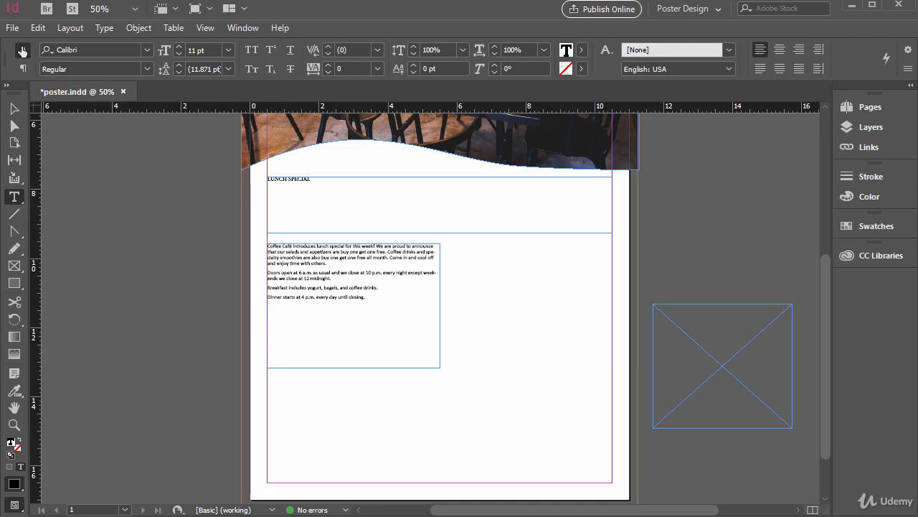
click(23, 68)
click(25, 52)
Display the floating Paragraph and Character formatting options side by side, and close both.
click(240, 28)
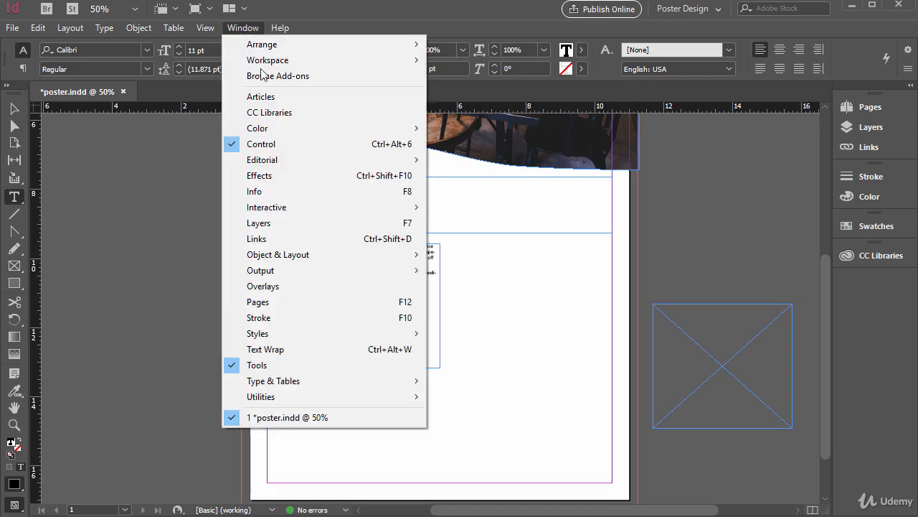
mouse_move(318, 381)
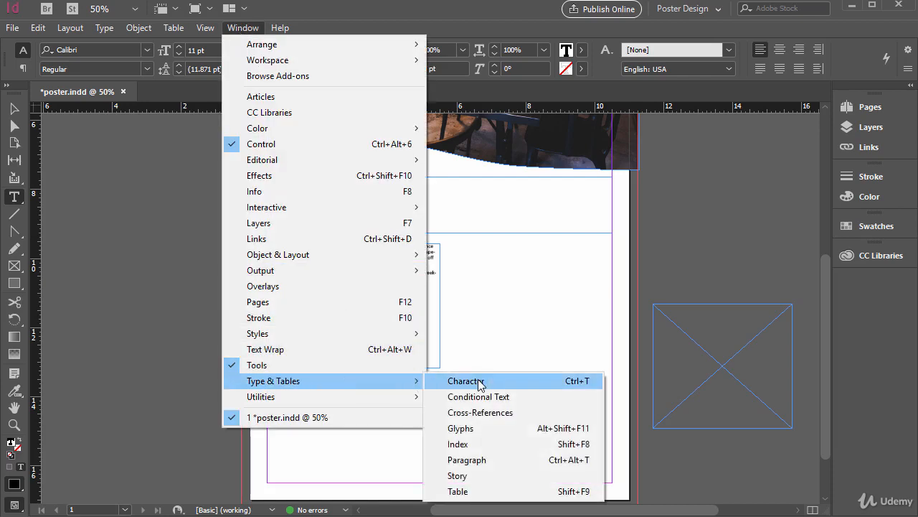
click(492, 461)
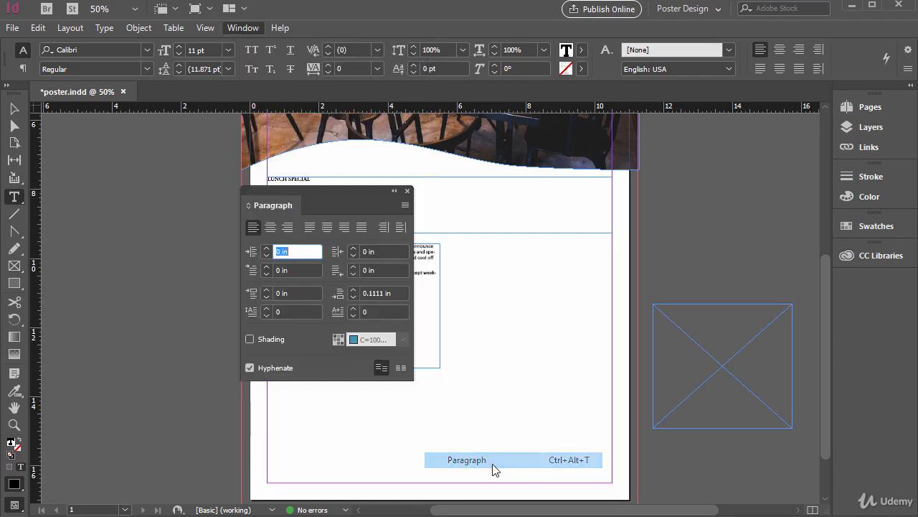
click(242, 27)
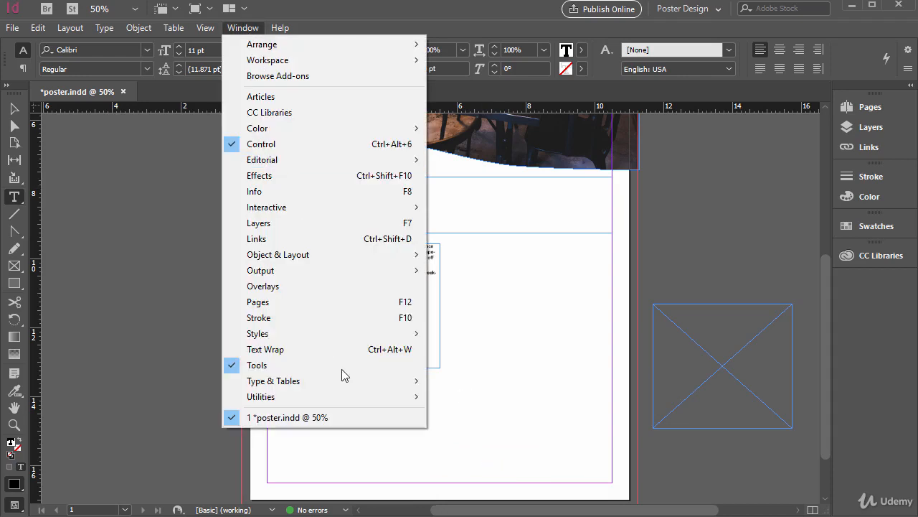
mouse_move(342, 381)
click(457, 388)
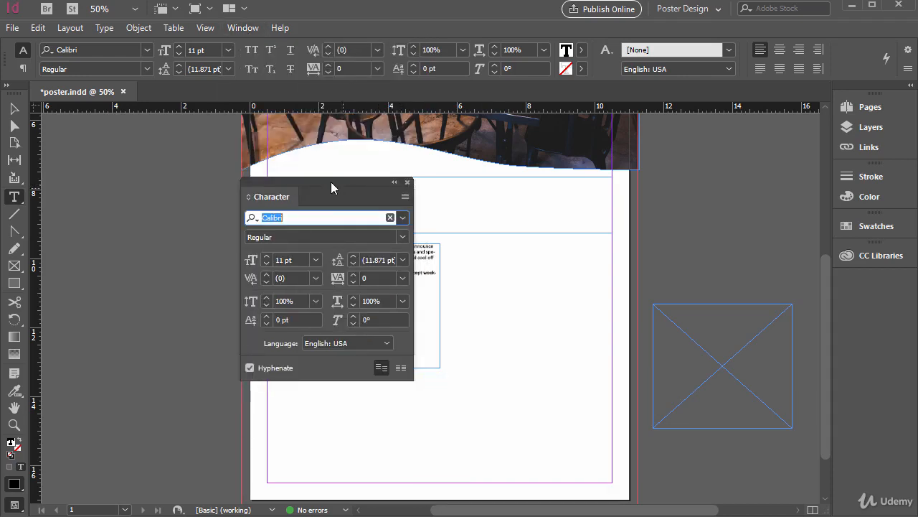
drag(331, 182, 558, 187)
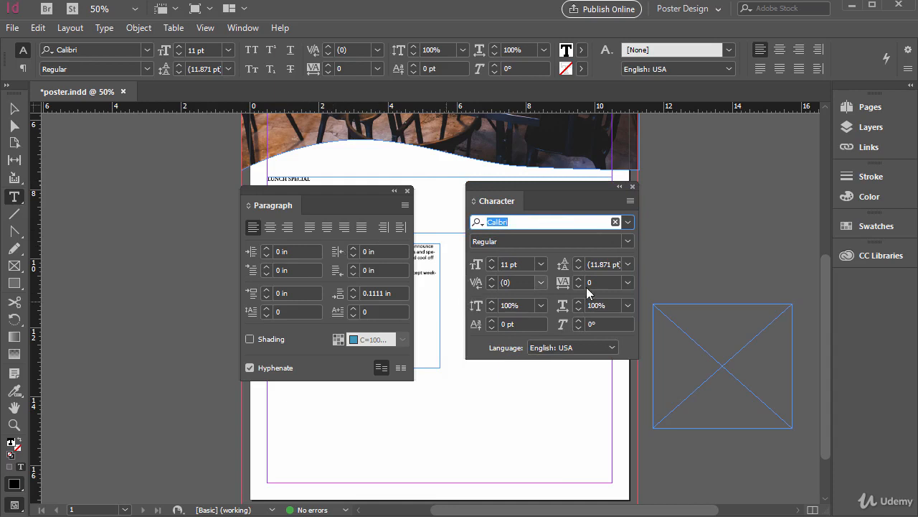
click(408, 191)
click(632, 186)
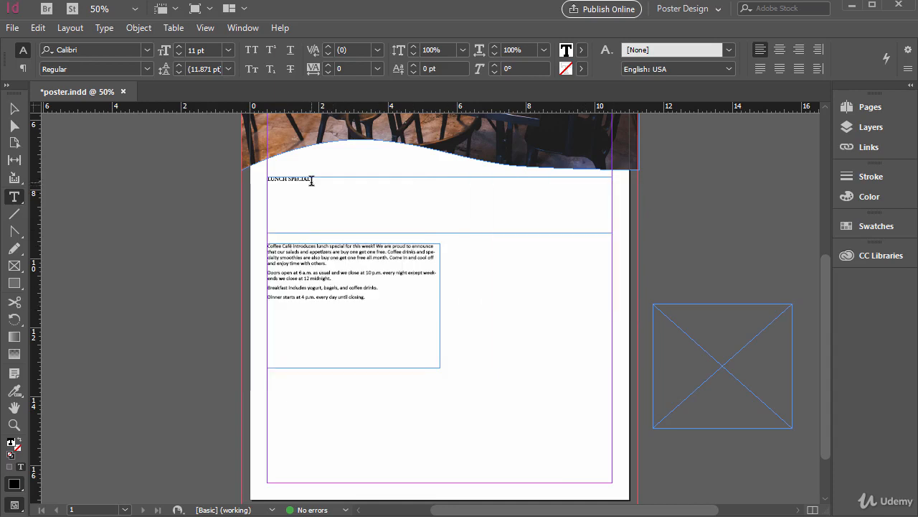
Change the font of the LUNCH SPECIAL heading to Georgia Regular.
click(318, 178)
drag(319, 178, 273, 178)
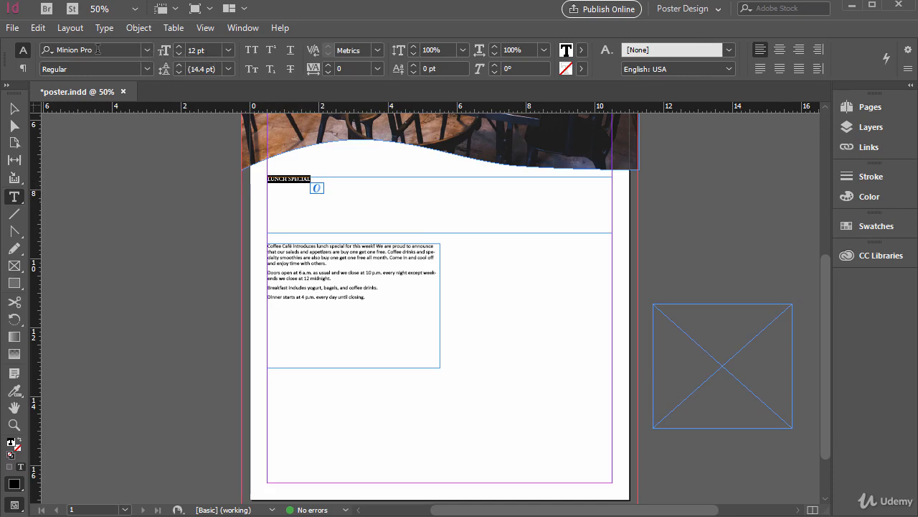
click(147, 50)
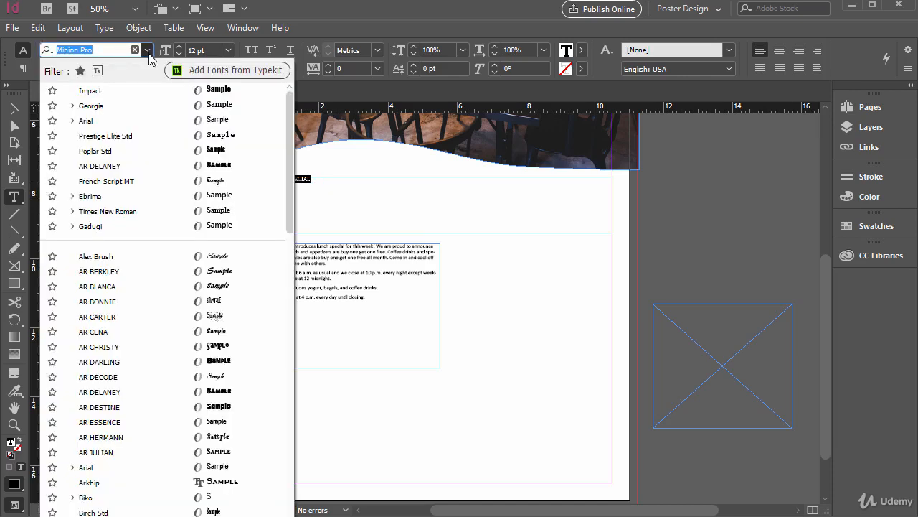
click(109, 50)
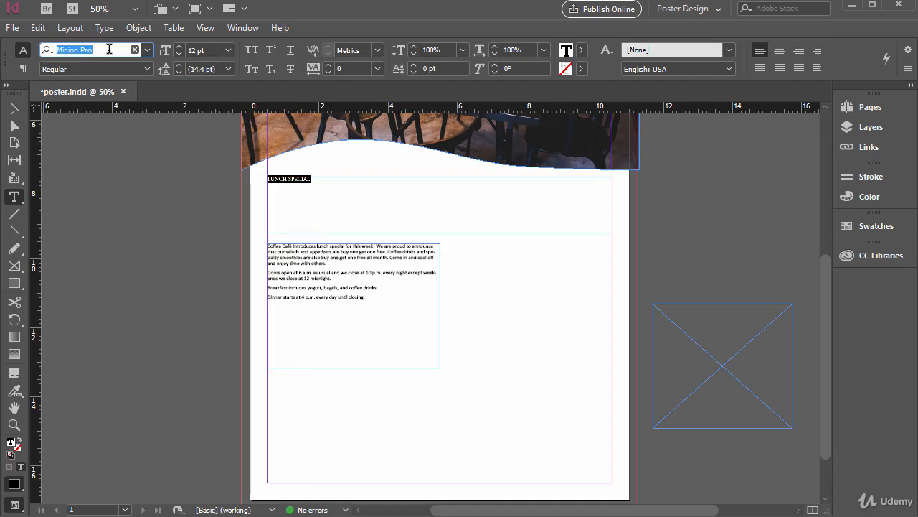
text(georgia)
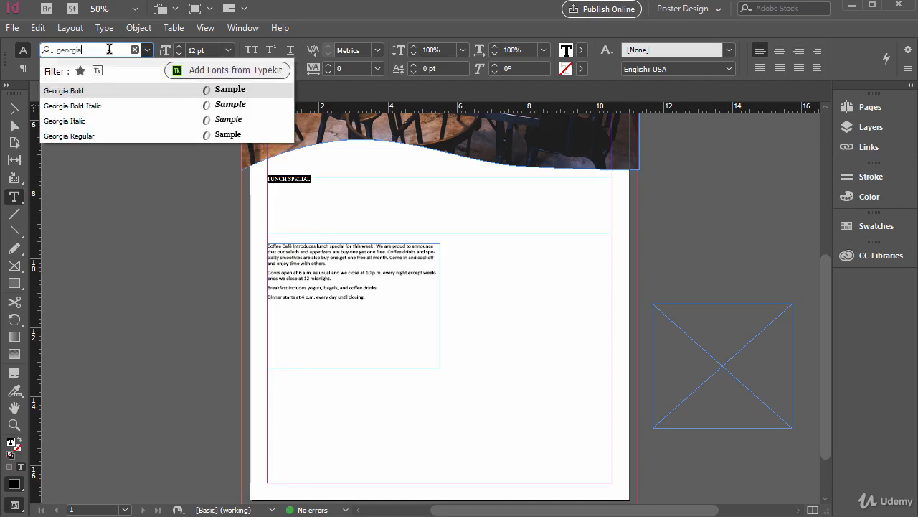
click(78, 135)
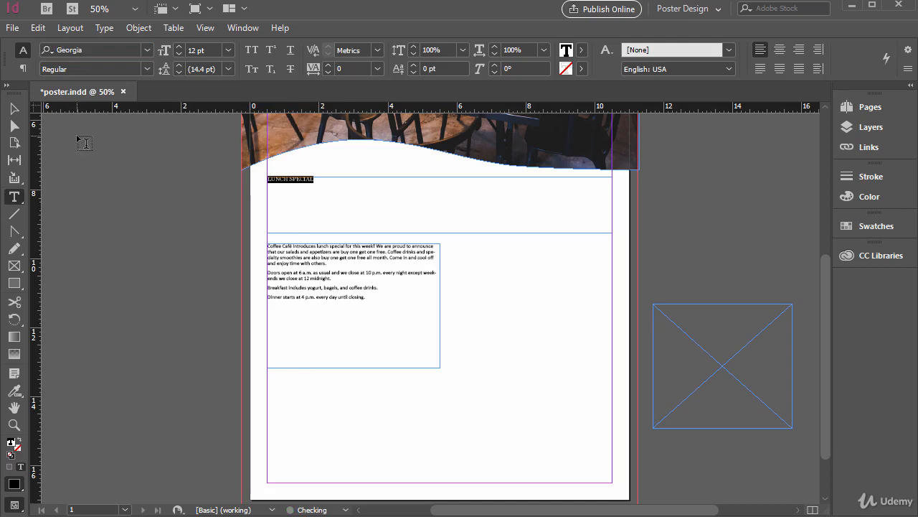
Set the LUNCH SPECIAL heading's font size to 72 pt and look over the available font styles.
click(228, 49)
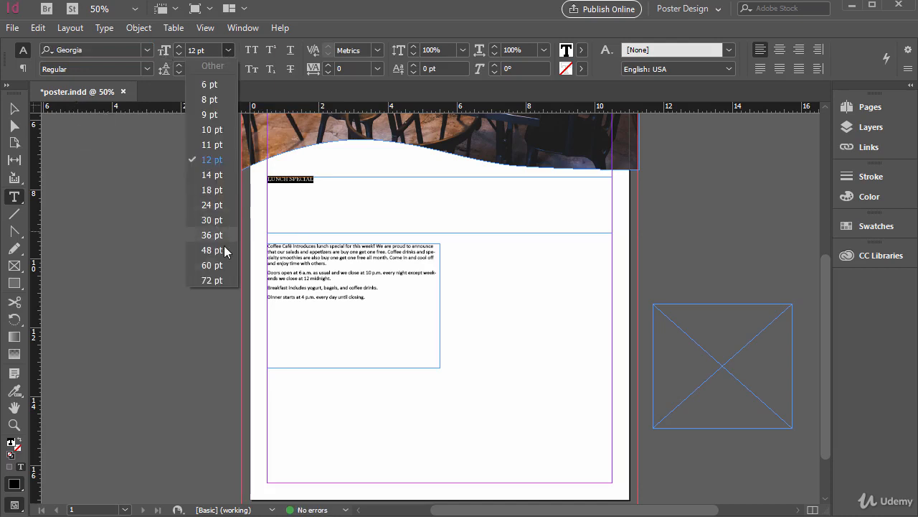
click(216, 279)
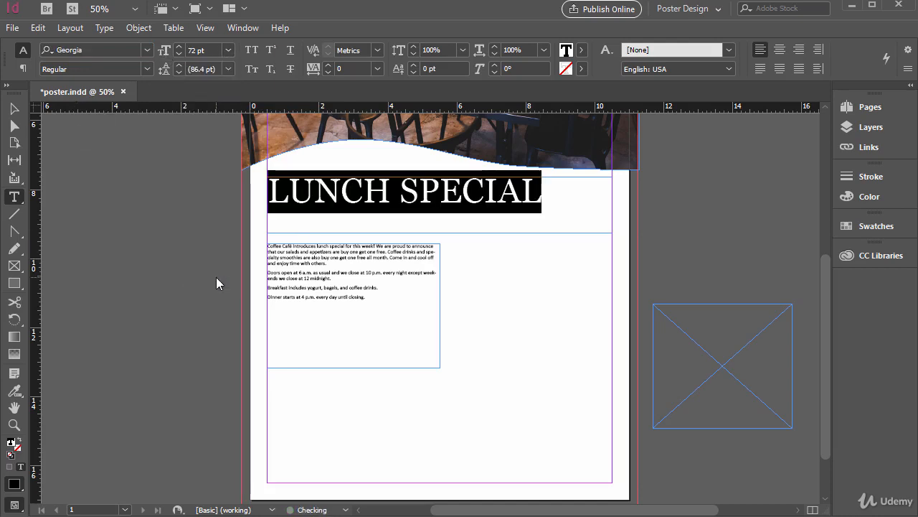
click(197, 49)
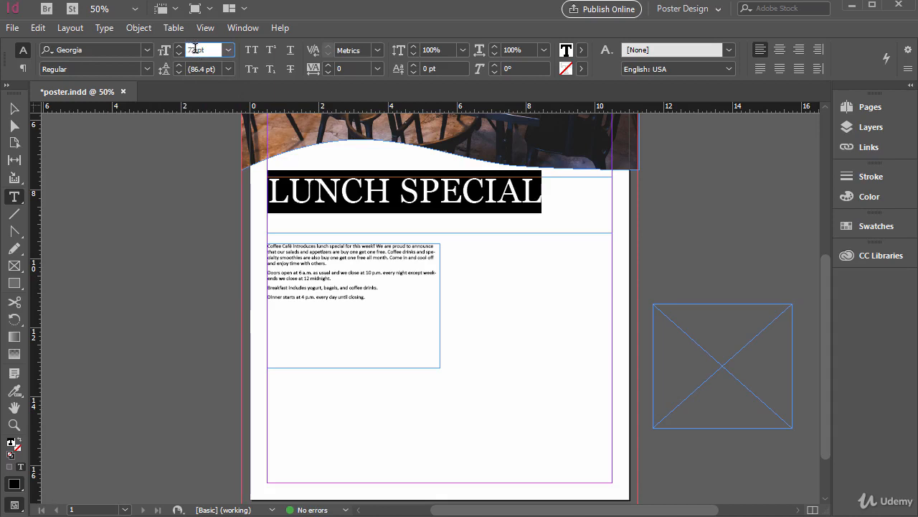
click(148, 68)
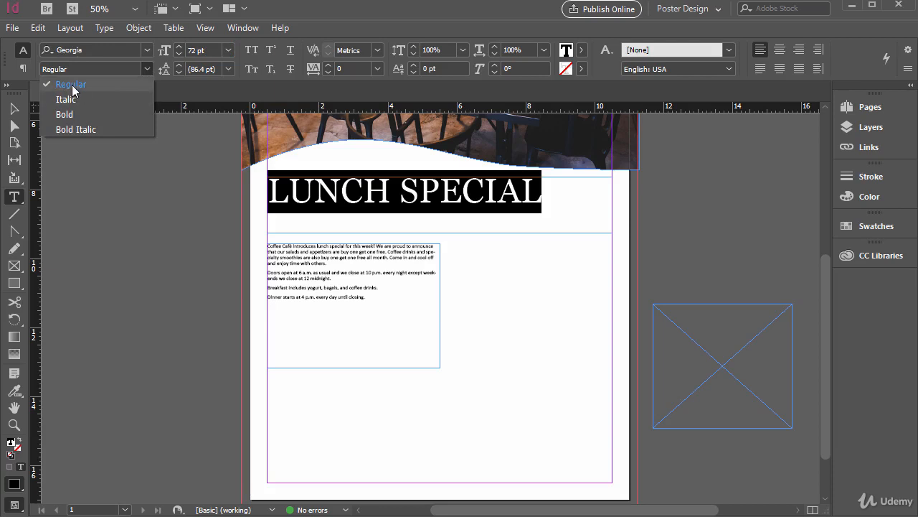
click(147, 69)
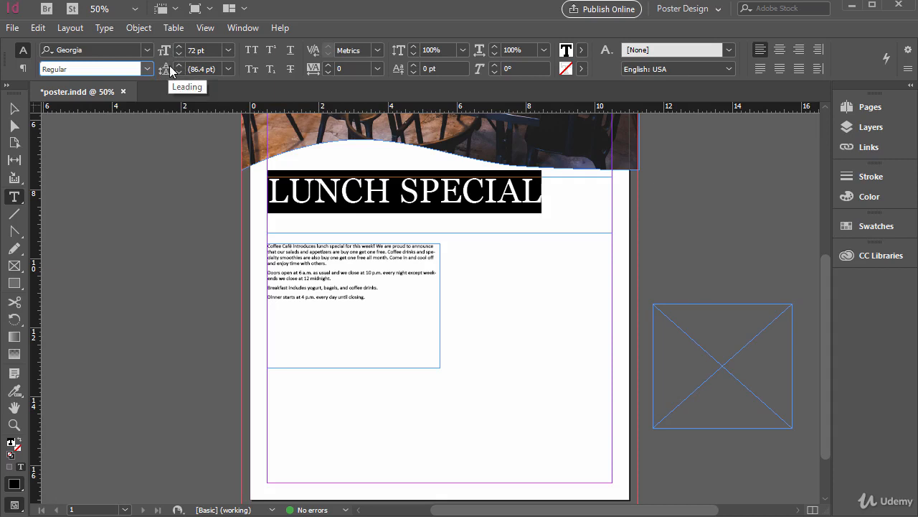
Try 36 pt leading on part of the body text's first line, and restore automatic leading.
click(332, 261)
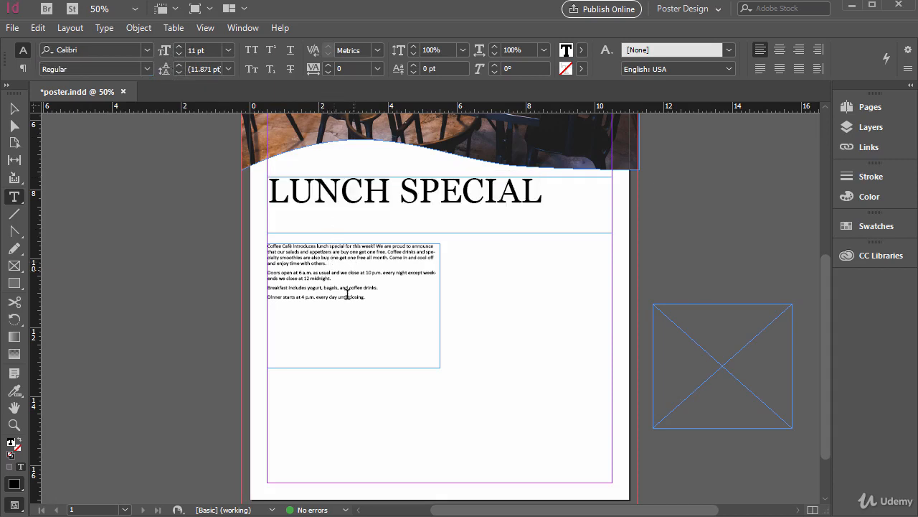
click(334, 247)
drag(351, 246, 306, 246)
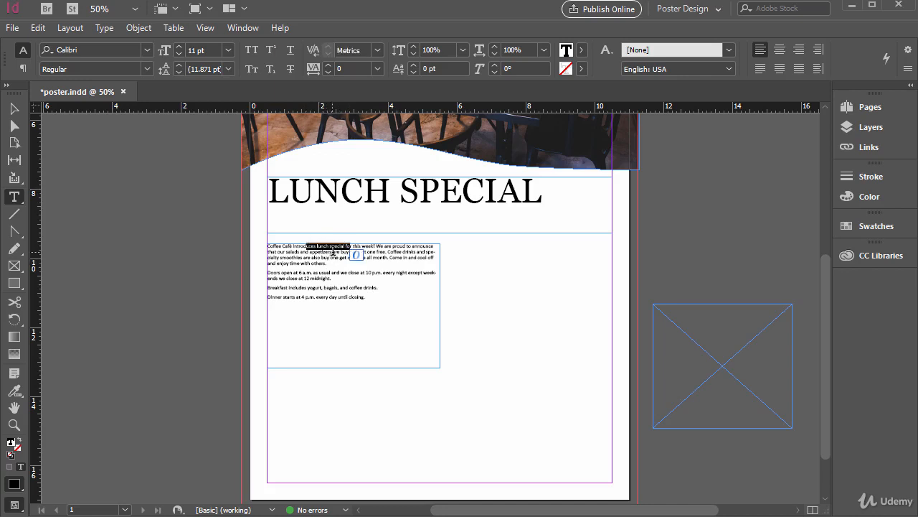
click(228, 70)
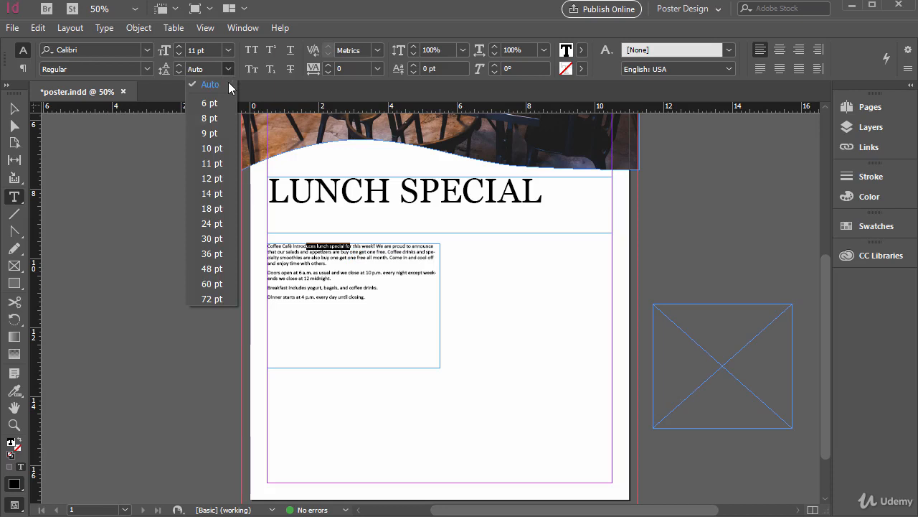
click(226, 253)
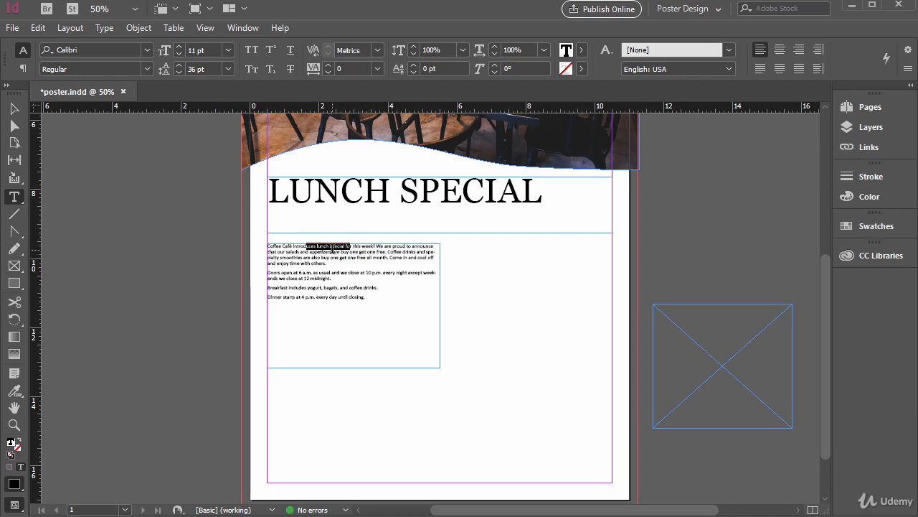
key(ctrl+alt+shift+a)
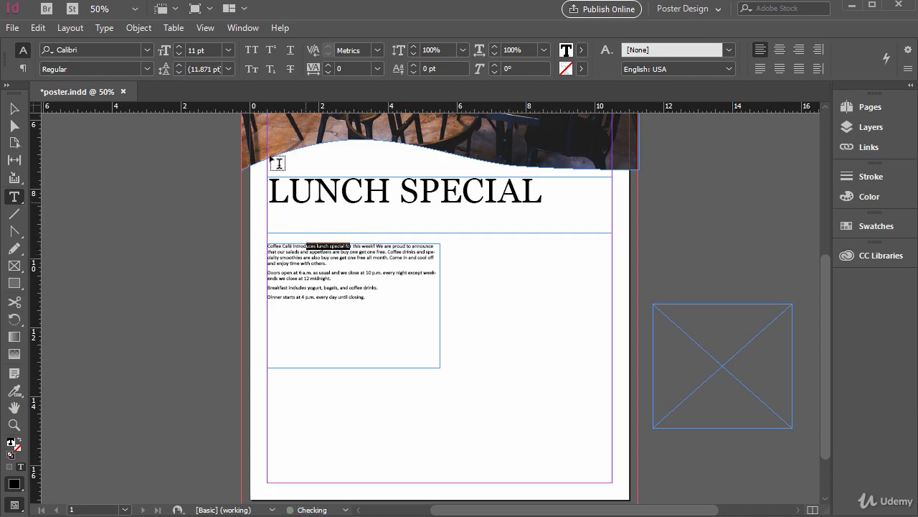
Set the leading of the words "appetizers are buy one get" in the body text's second line to 36 pt.
click(328, 251)
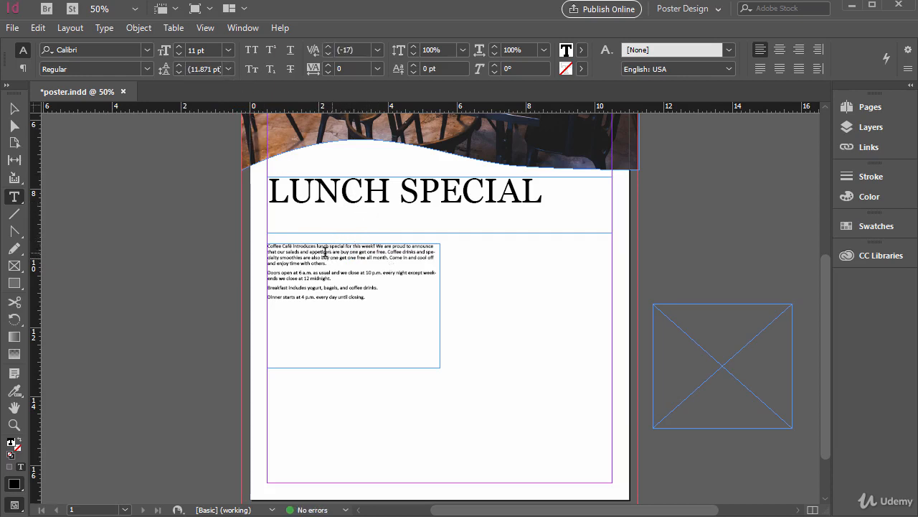
drag(309, 251, 367, 250)
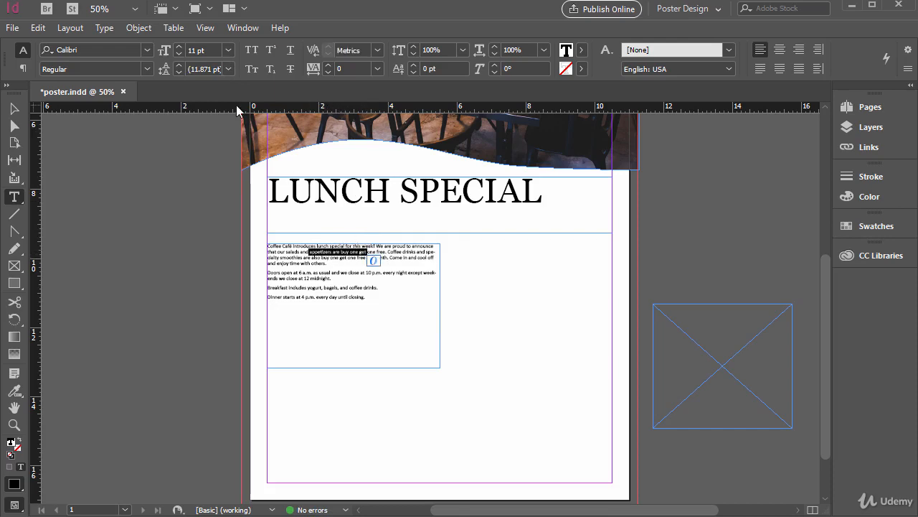
key(ctrl+equal)
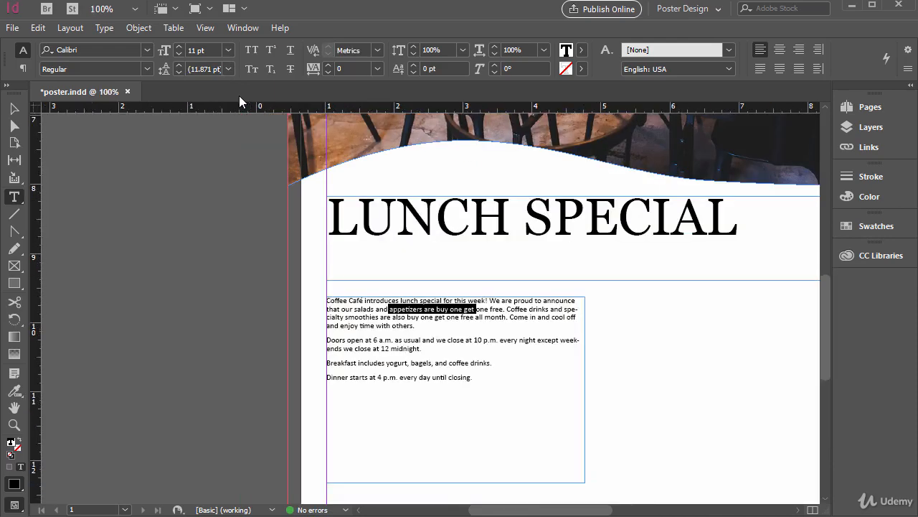
key(ctrl+equal)
key(ctrl+equal)
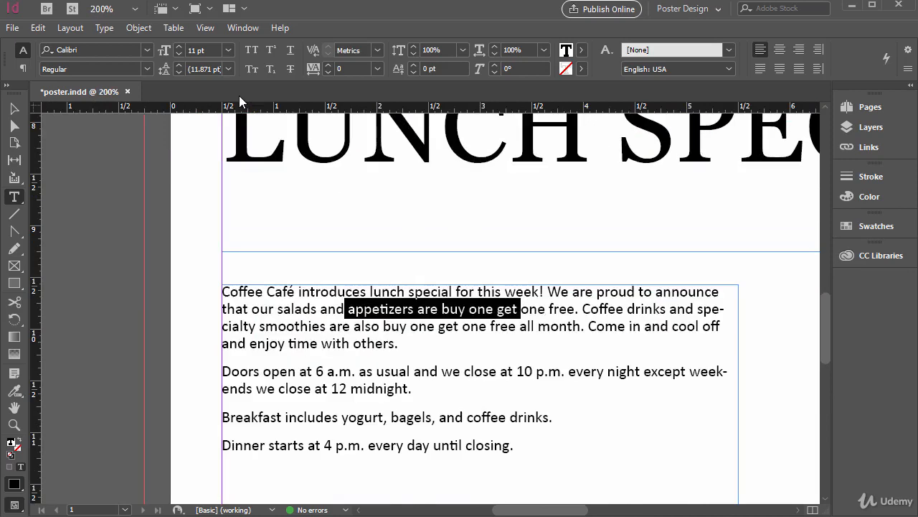
key(ctrl+equal)
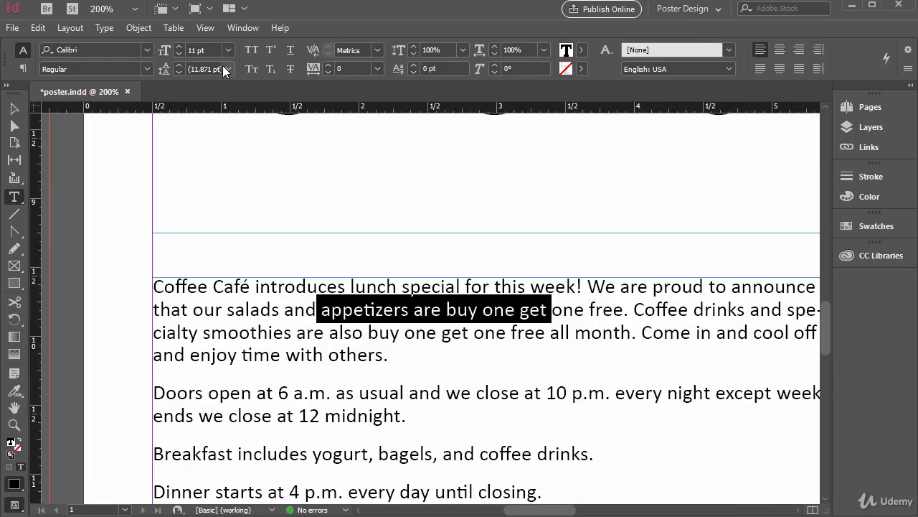
click(229, 68)
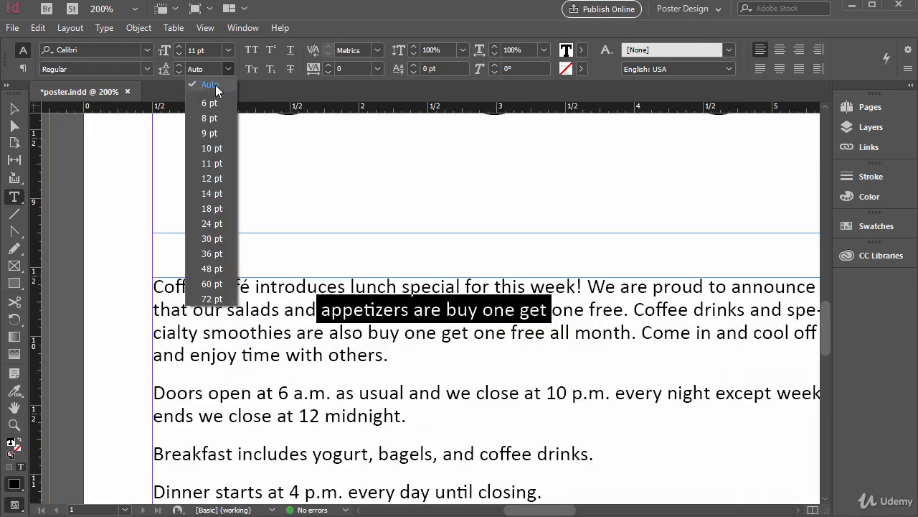
click(215, 254)
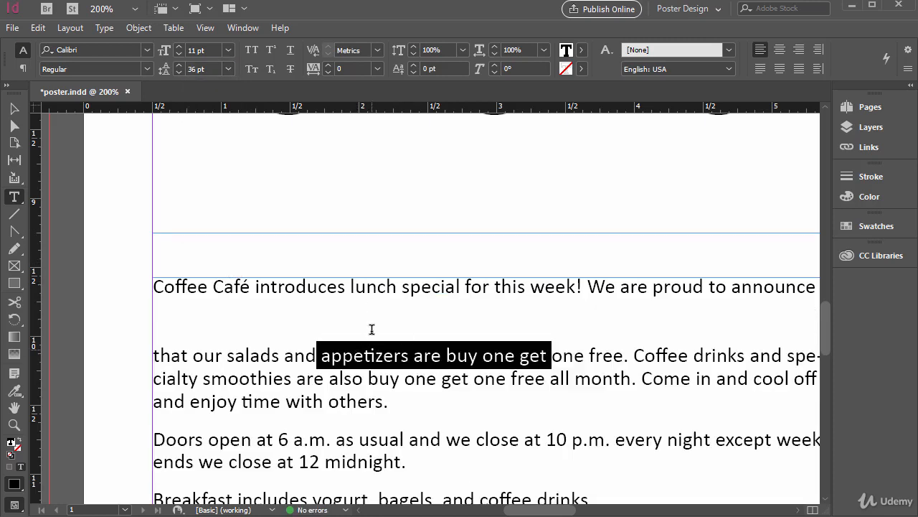
Try 6 pt leading on the selected second-line words, and set their leading back to Auto.
click(228, 68)
click(208, 100)
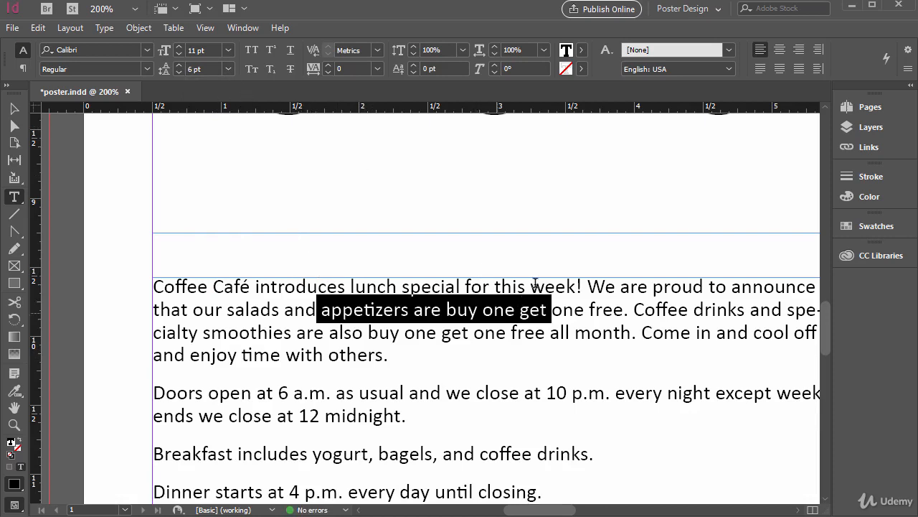
click(228, 68)
click(214, 89)
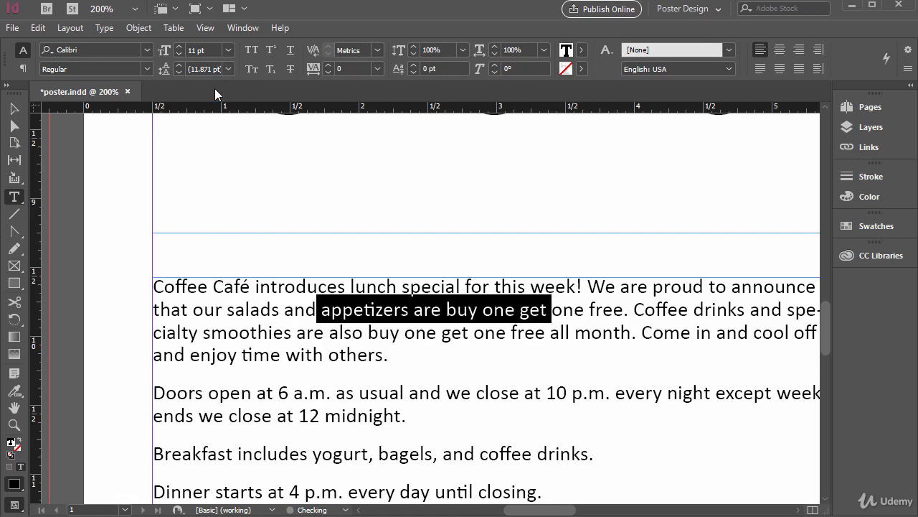
click(317, 289)
drag(285, 286, 308, 335)
click(311, 336)
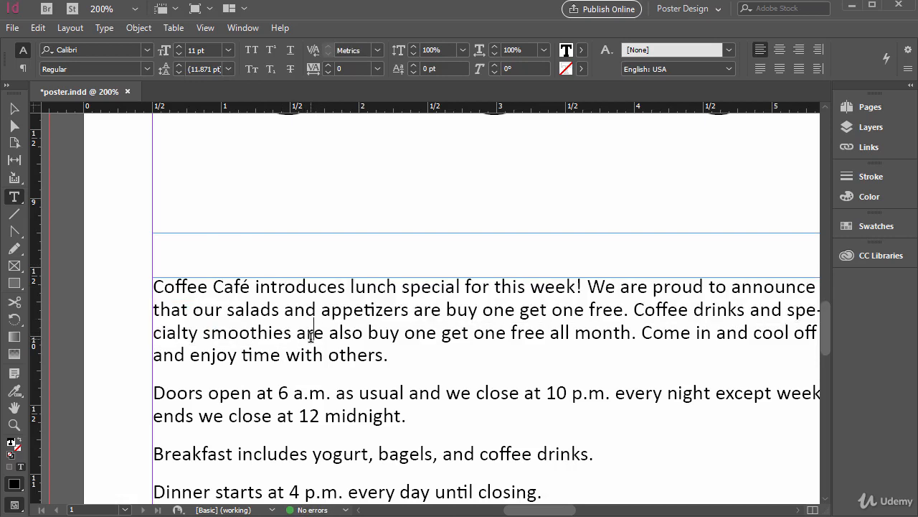
Try 6 pt and 24 pt leading across most of the first two body paragraphs, and restore Auto leading.
drag(278, 287, 357, 416)
click(228, 69)
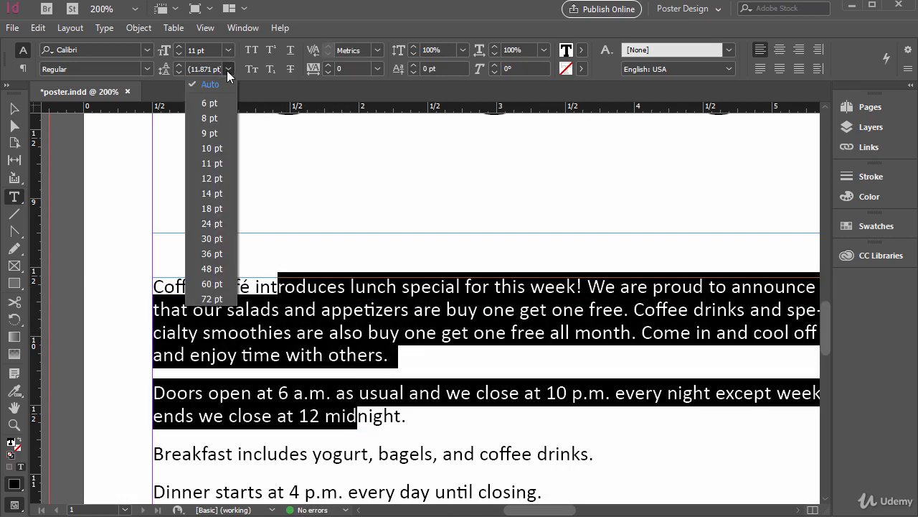
click(219, 104)
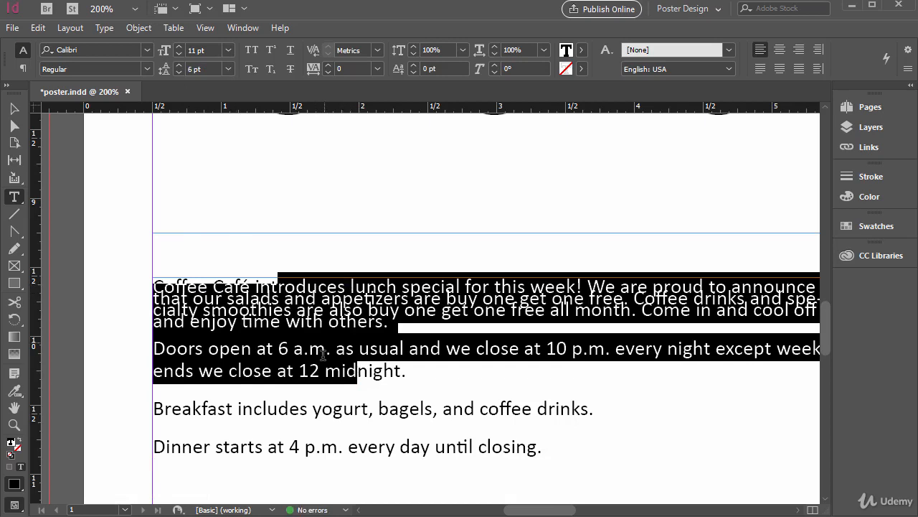
click(228, 68)
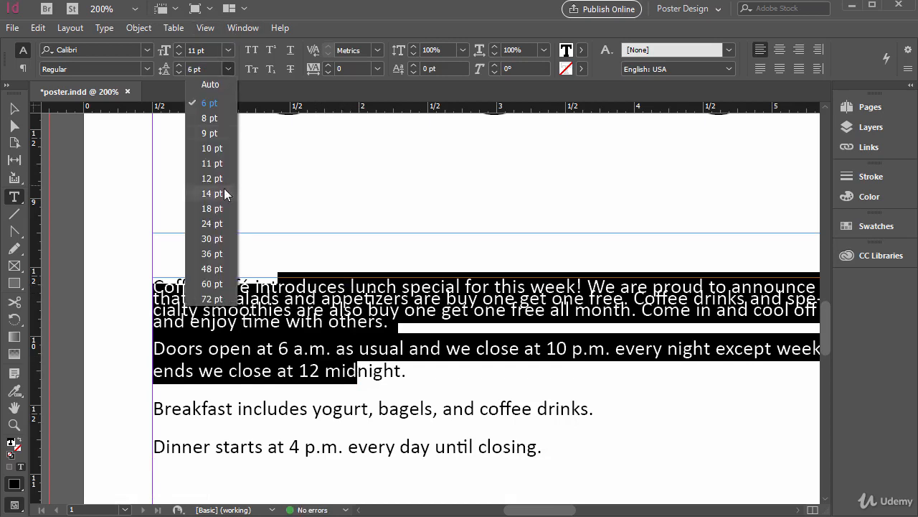
click(212, 224)
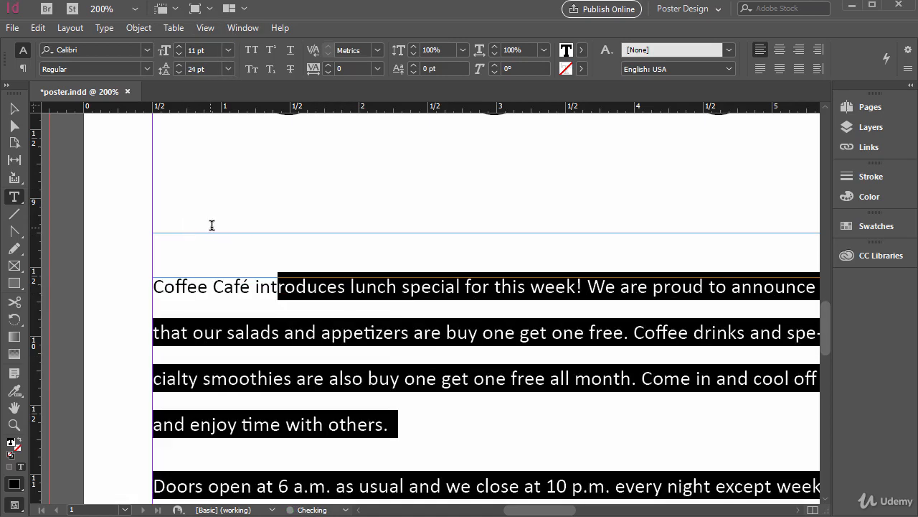
scroll(420, 301, down, 4)
scroll(420, 301, up, 3)
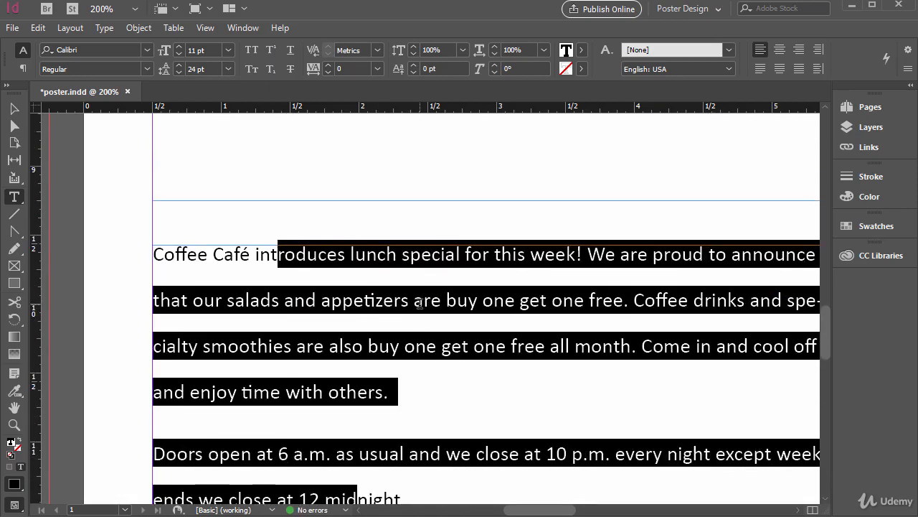
click(223, 68)
click(215, 88)
click(317, 269)
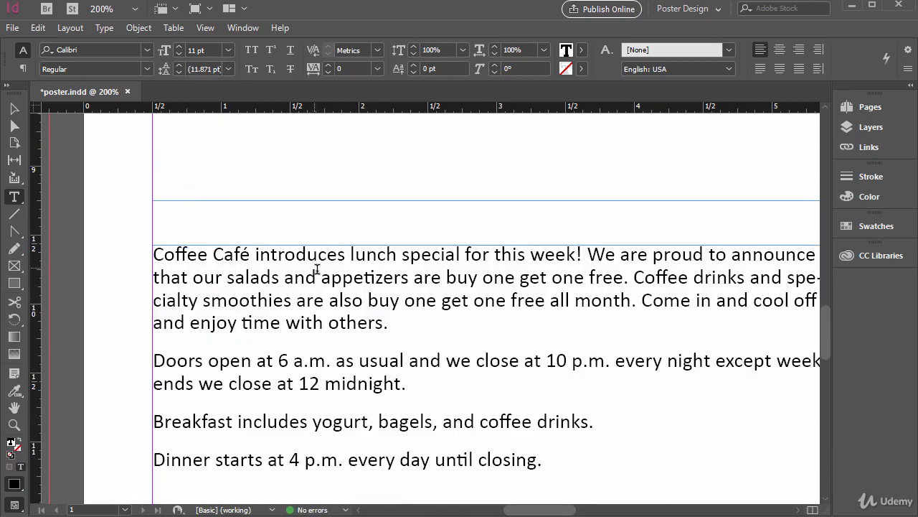
Try Strikethrough on the whole LUNCH SPECIAL heading, and remove it again.
key(ctrl+minus)
key(ctrl+minus)
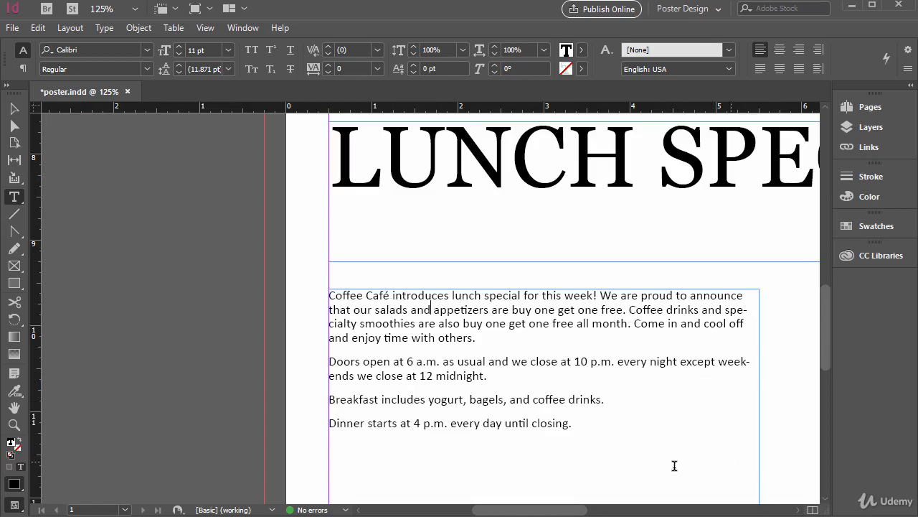
drag(551, 512, 587, 512)
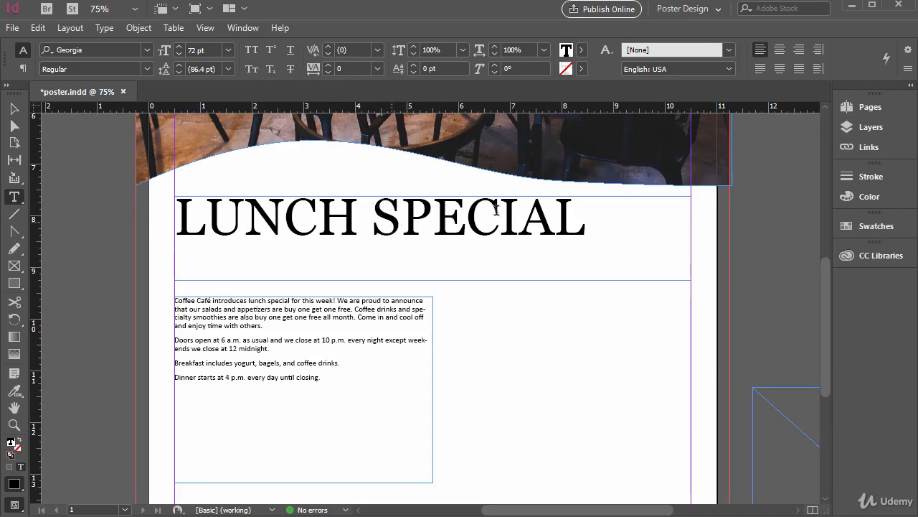
triple_click(579, 213)
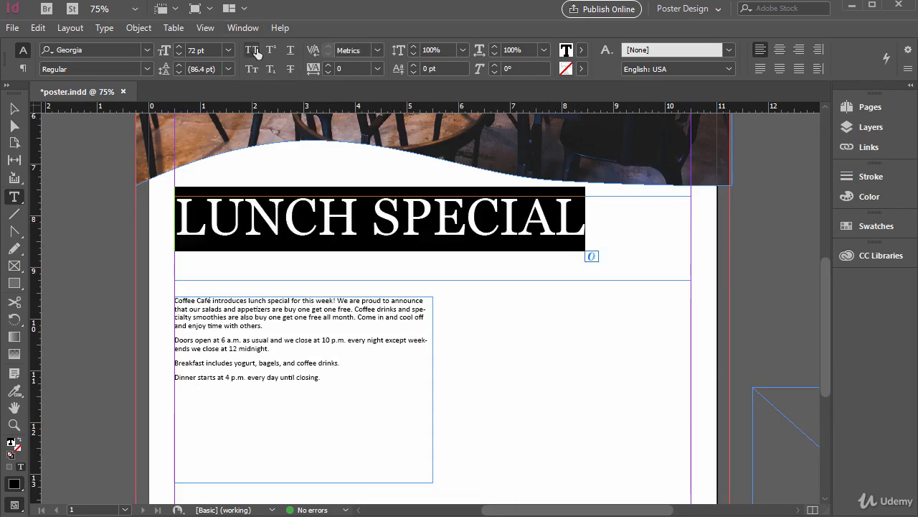
click(284, 218)
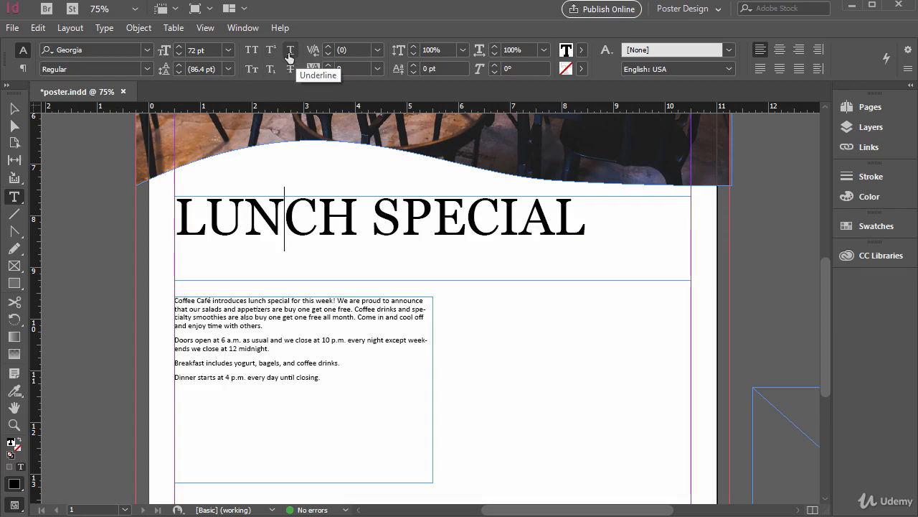
key(End)
key(shift+Left)
key(shift+Left)
key(shift+Left)
key(shift+Left)
key(shift+Left)
key(shift+Left)
key(shift+Left)
key(shift+Left)
key(shift+Left)
key(shift+Left)
key(shift+Left)
key(shift+Left)
key(shift+Left)
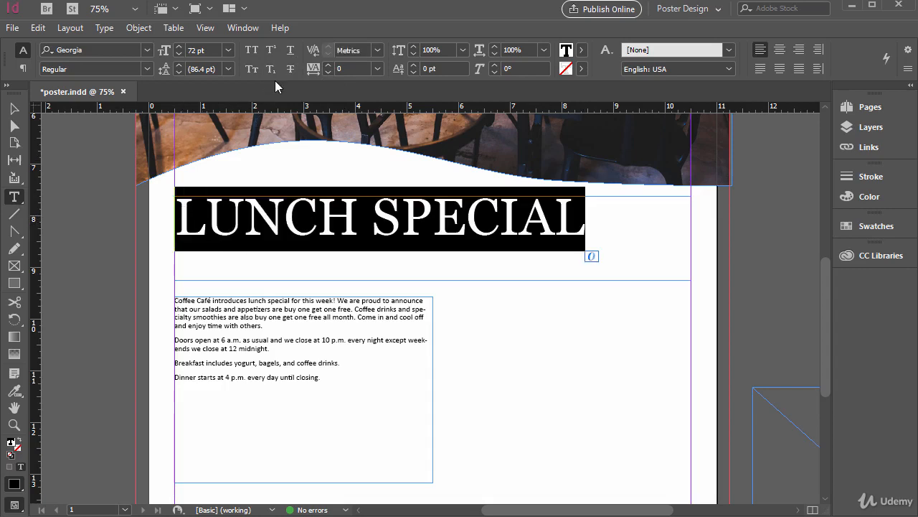
click(290, 69)
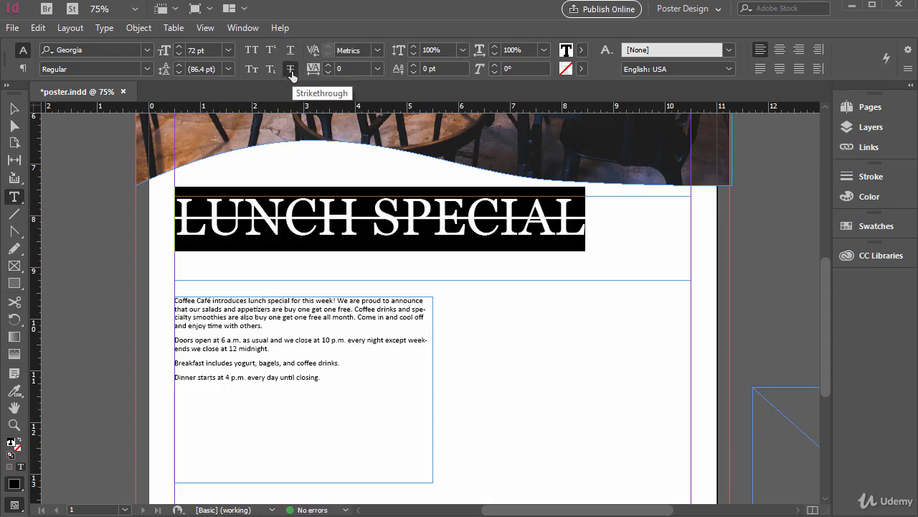
click(291, 72)
Try a kerning of 10 between the letters I and A in SPECIAL, and set it back to 0.
drag(352, 215, 234, 209)
click(399, 204)
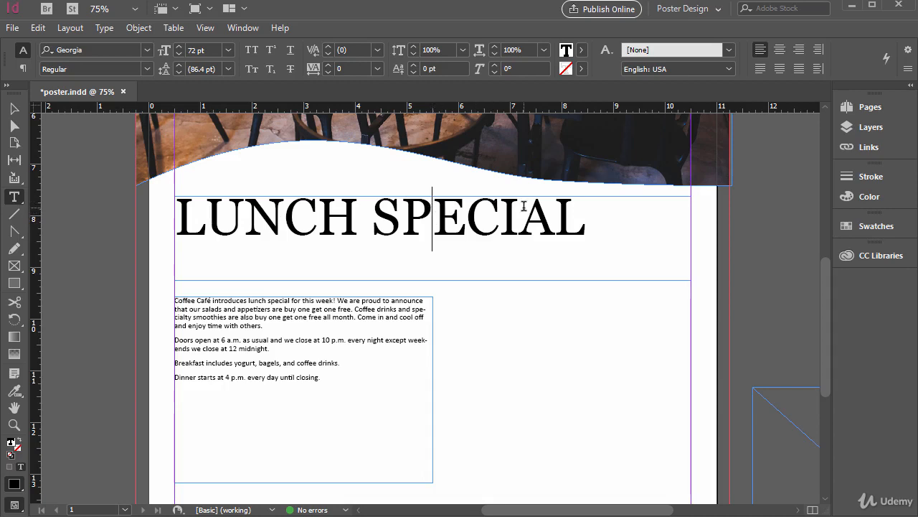
click(519, 231)
click(377, 49)
click(355, 227)
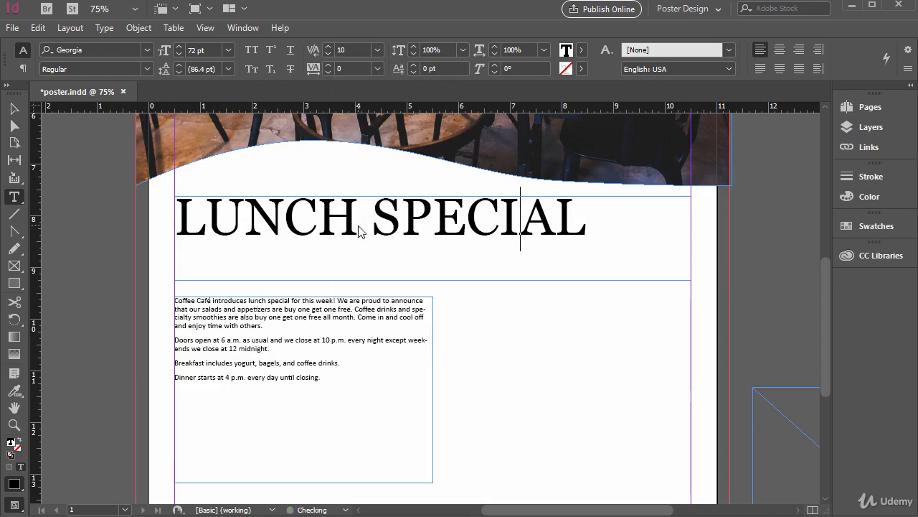
click(378, 50)
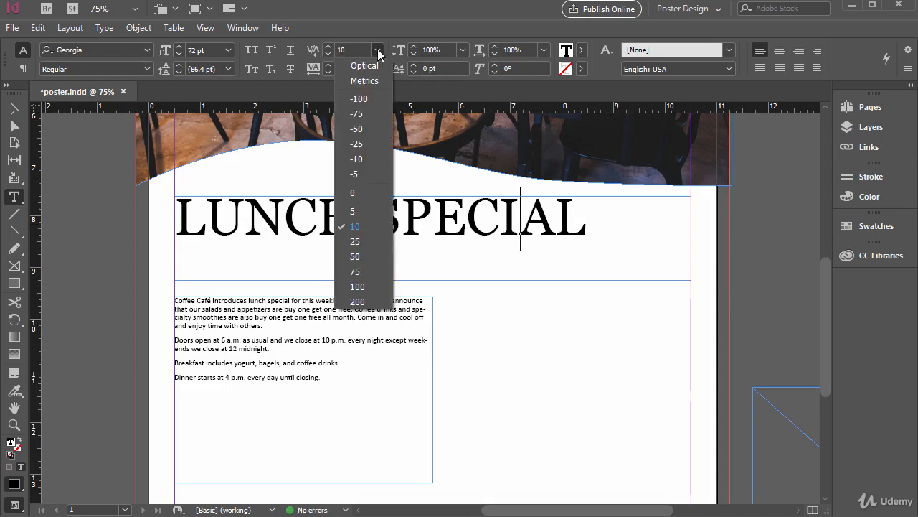
click(355, 192)
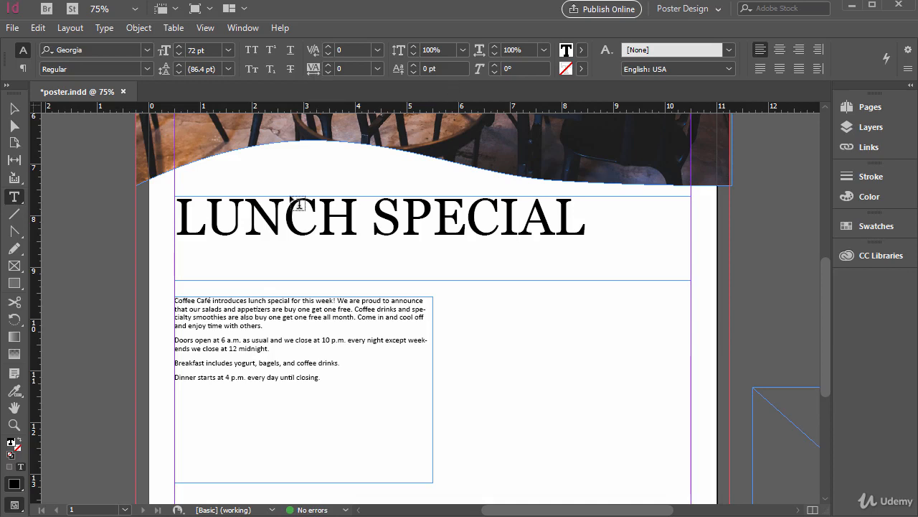
drag(188, 211, 378, 270)
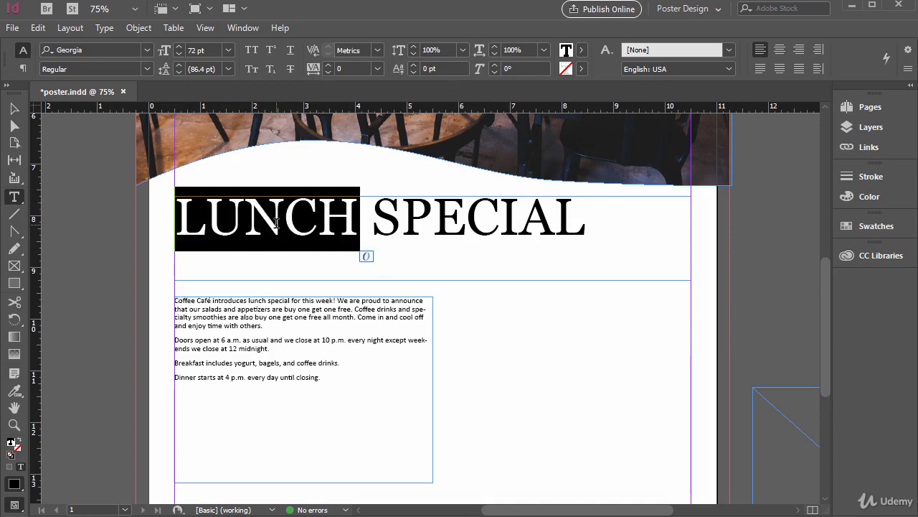
key(Right)
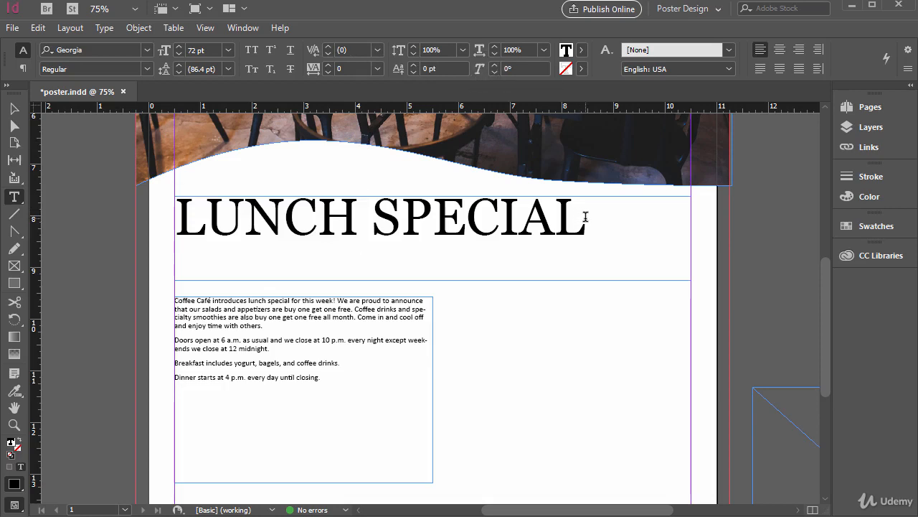
drag(586, 216, 175, 215)
click(380, 212)
Add an exclamation mark at the end of the LUNCH SPECIAL heading and try shifting its baseline.
click(582, 222)
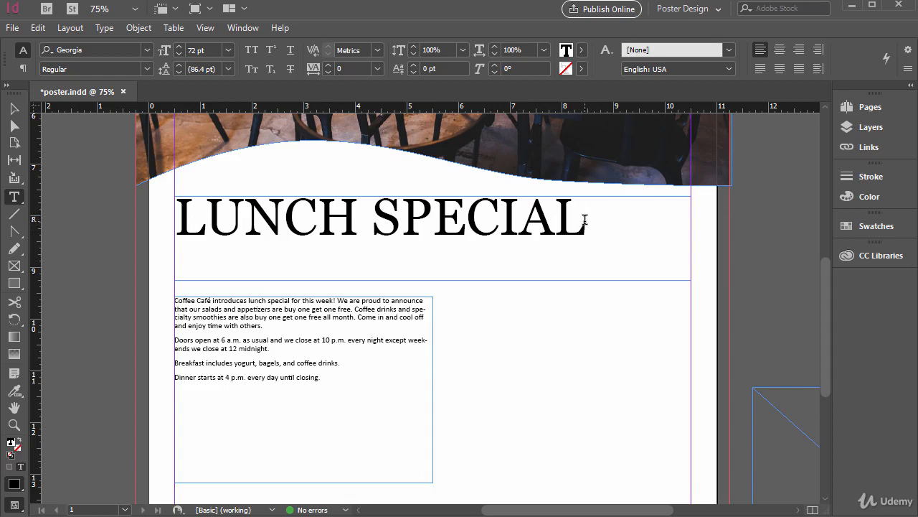
text(!)
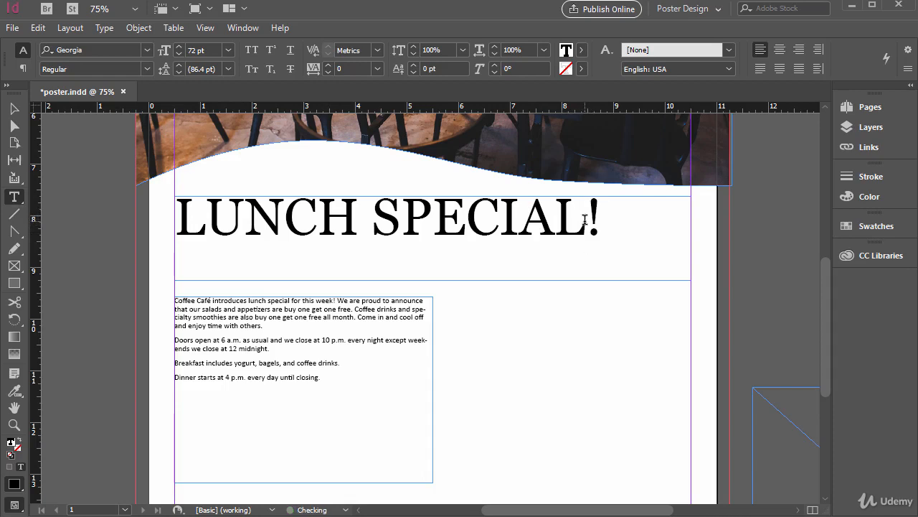
key(shift+Left)
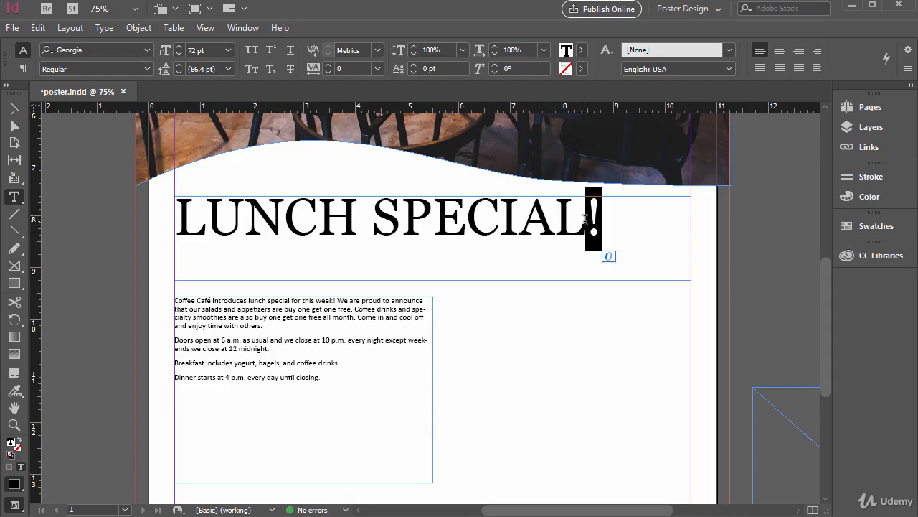
click(414, 65)
click(413, 72)
Try a closing quotation mark at the heading's end with 120 pt size and -11 pt baseline shift, and delete it.
drag(582, 218, 599, 218)
drag(196, 50, 185, 49)
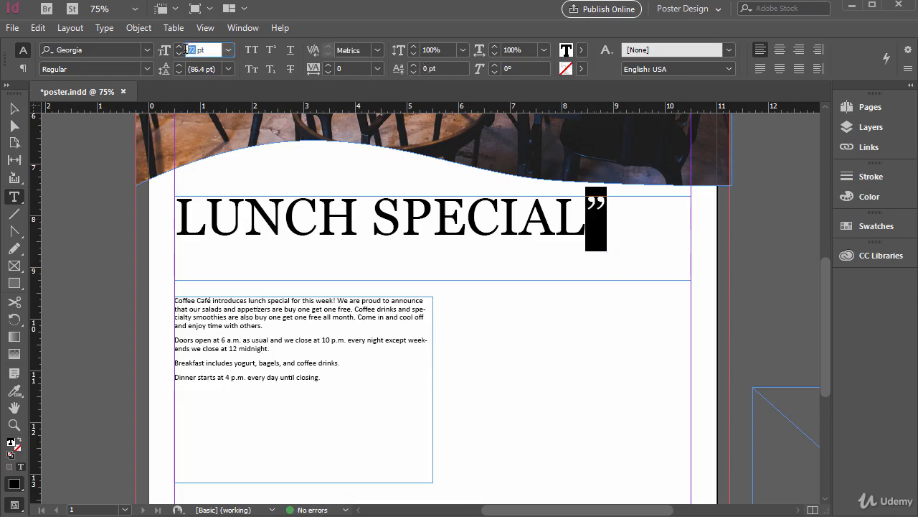
text(120)
key(Return)
click(414, 72)
click(414, 71)
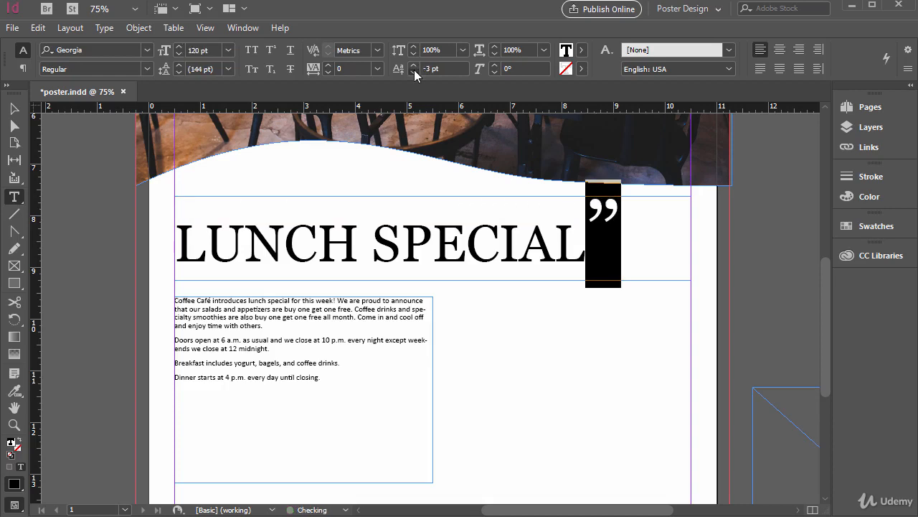
click(414, 71)
click(414, 72)
click(413, 72)
click(414, 72)
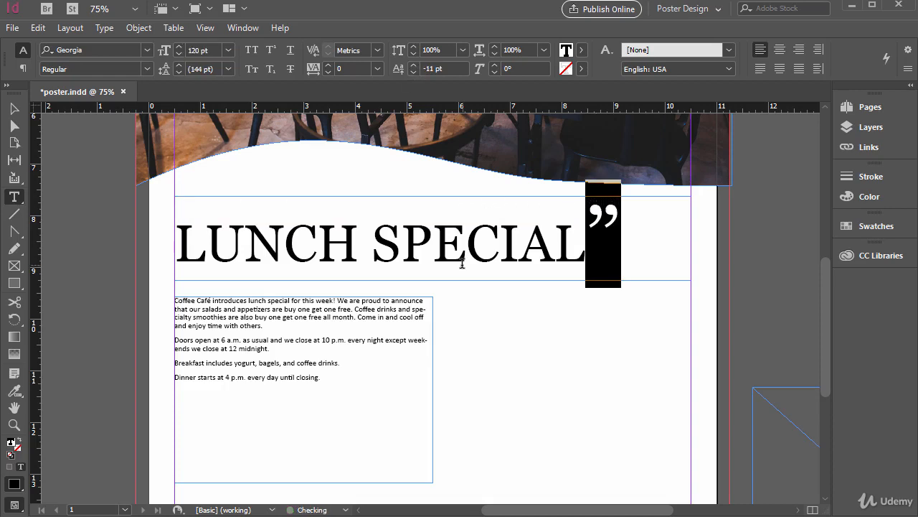
key(BackSpace)
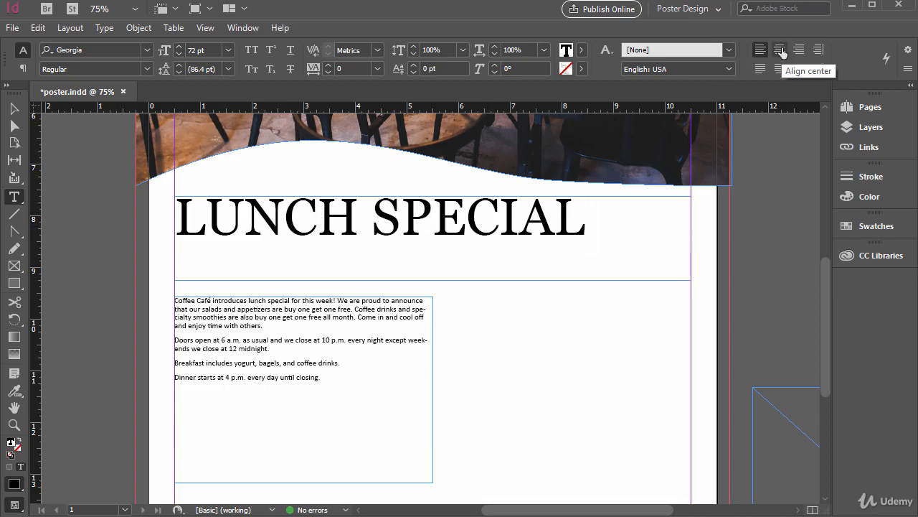
Center the LUNCH SPECIAL heading and set its text fill to the blue 23ace7.
click(22, 69)
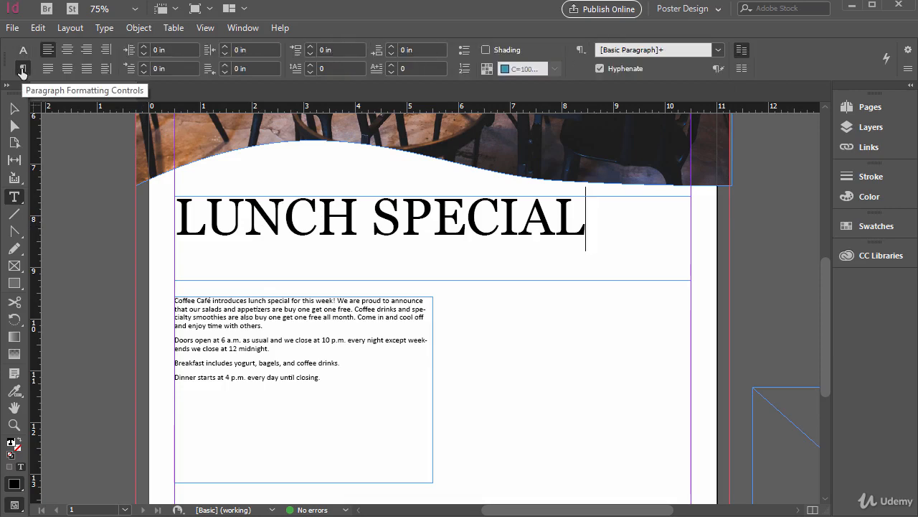
click(66, 49)
drag(638, 219, 221, 221)
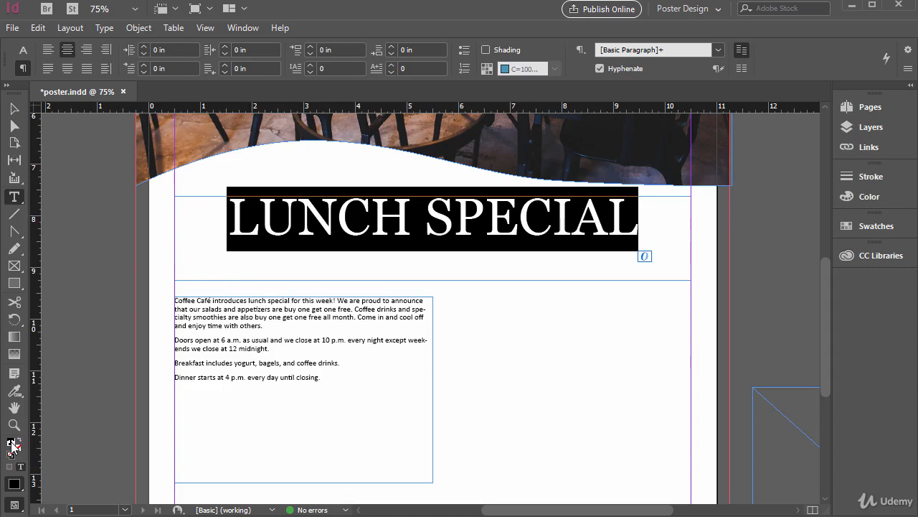
double_click(11, 443)
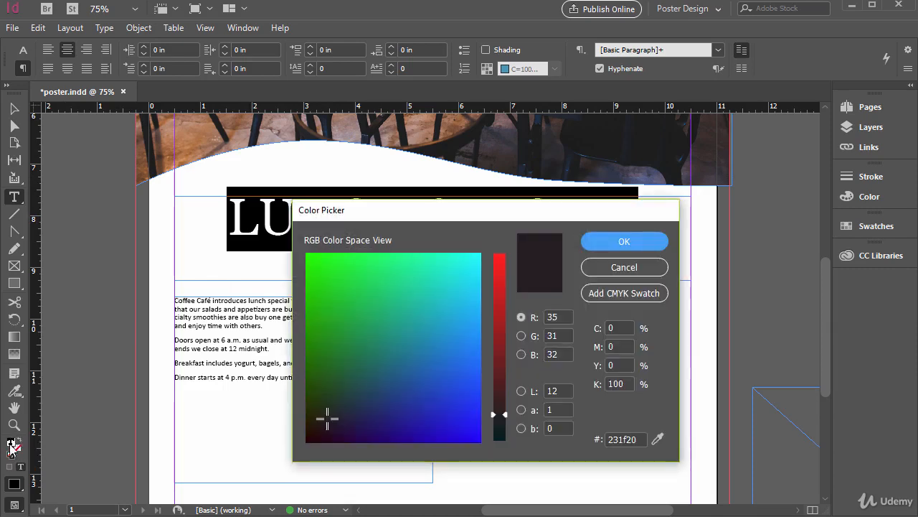
drag(469, 295, 464, 314)
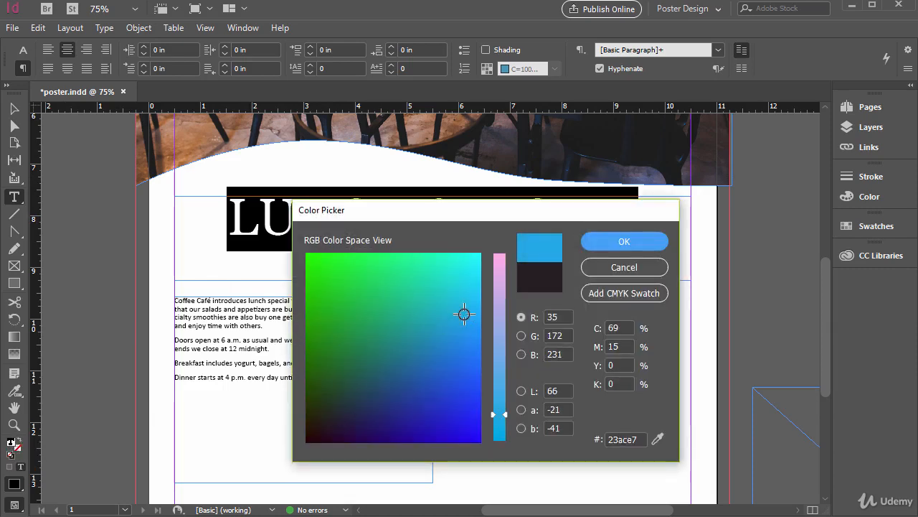
click(623, 242)
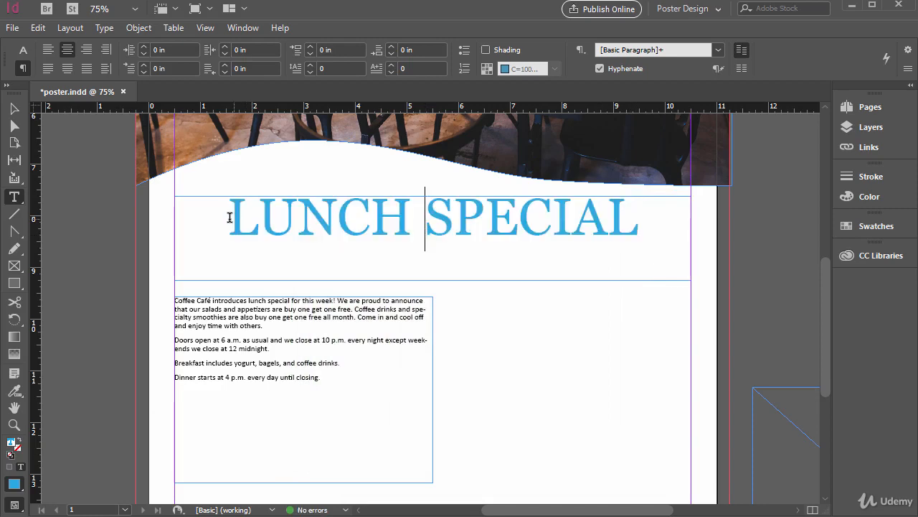
Give the LUNCH SPECIAL heading text an orange stroke with the colour ffae00.
double_click(19, 450)
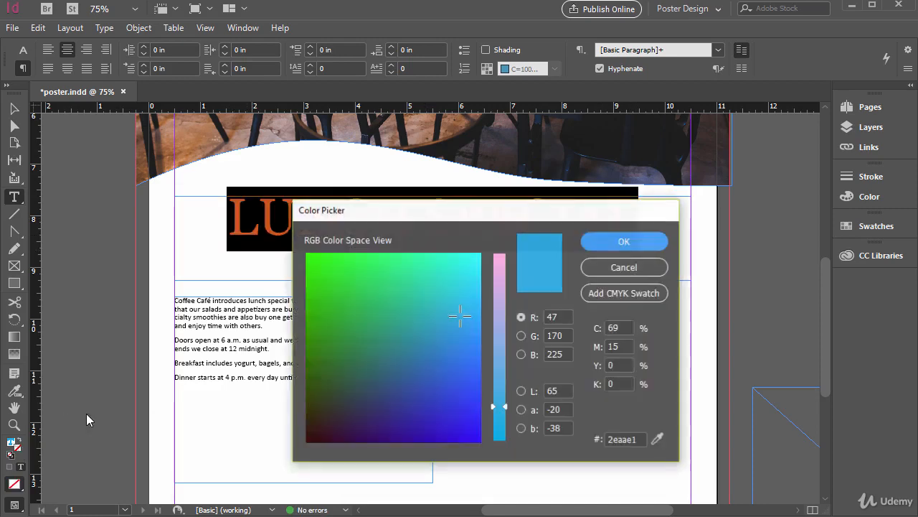
mouse_move(420, 338)
mouse_down()
mouse_move(327, 416)
mouse_move(292, 468)
mouse_up()
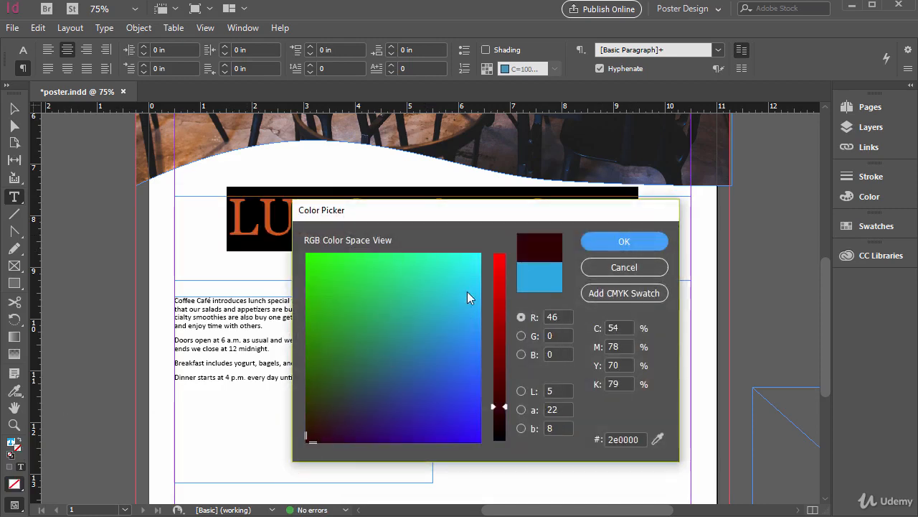
drag(499, 315, 499, 364)
drag(406, 329, 286, 318)
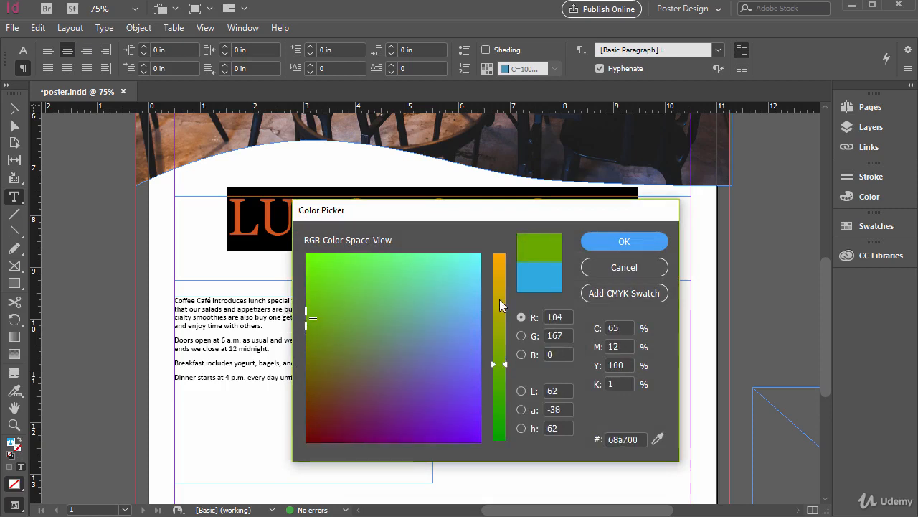
drag(499, 299, 495, 250)
mouse_move(320, 312)
mouse_down()
mouse_move(371, 303)
mouse_move(311, 312)
mouse_up()
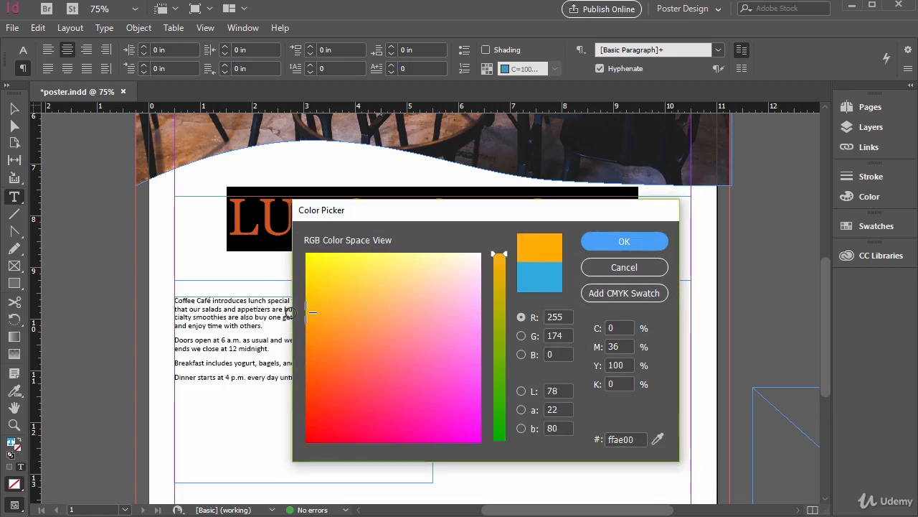
click(600, 241)
click(370, 258)
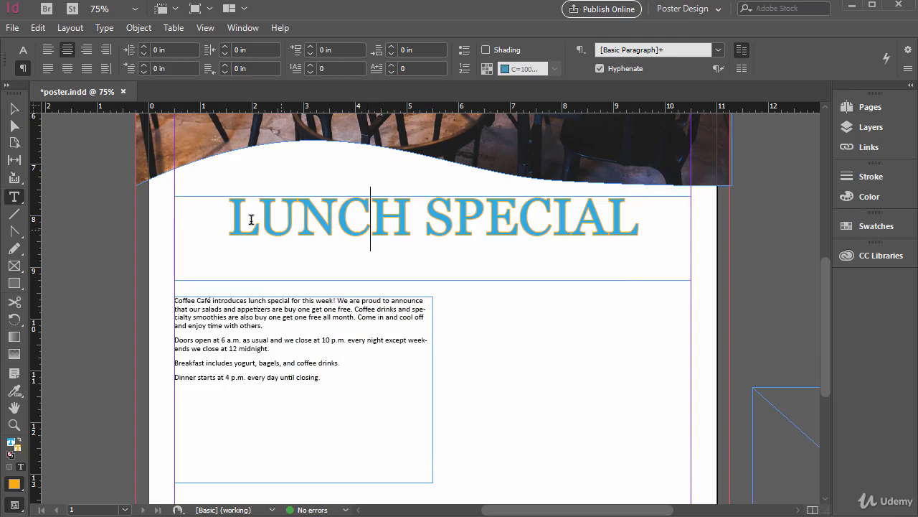
Set the whole LUNCH SPECIAL heading's text fill to Black and its text stroke to None.
drag(230, 218, 679, 231)
click(519, 221)
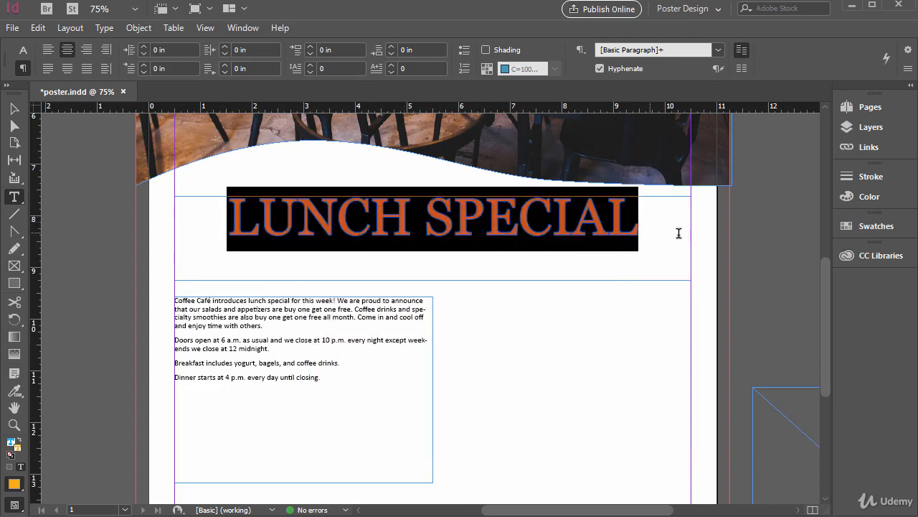
click(23, 50)
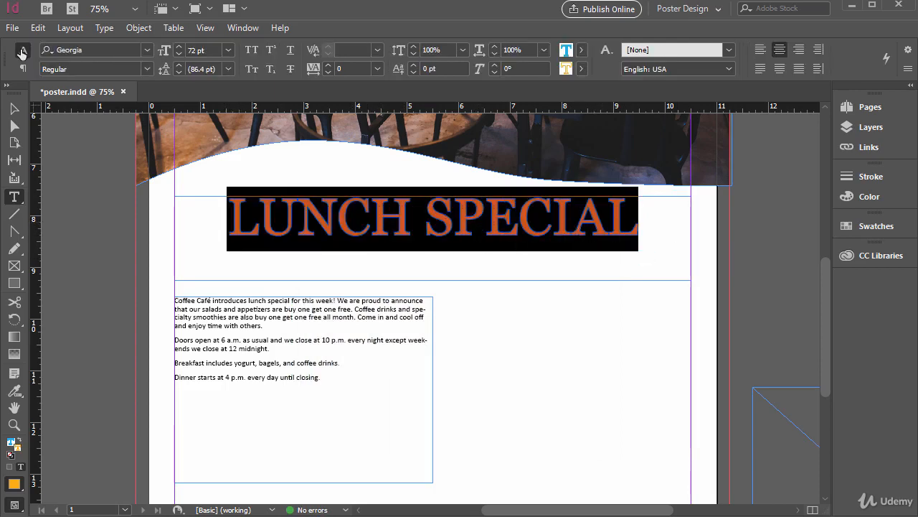
click(583, 52)
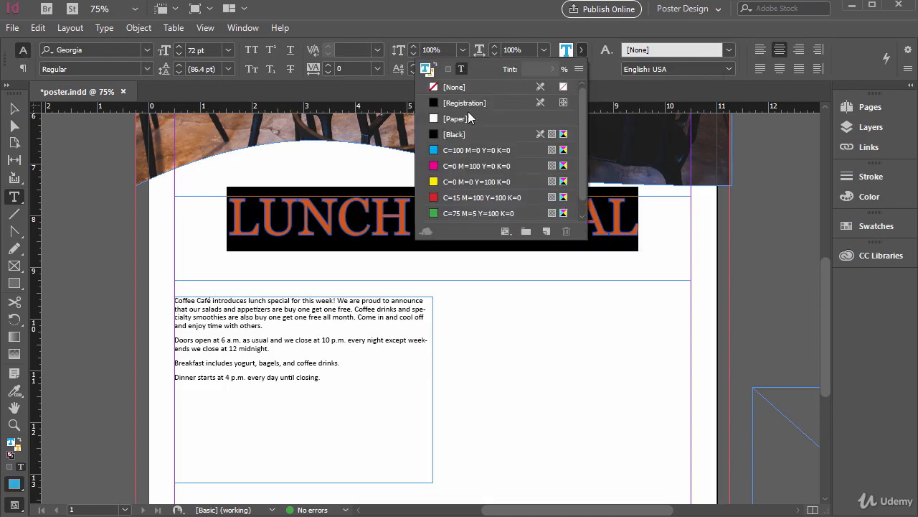
click(463, 137)
click(581, 67)
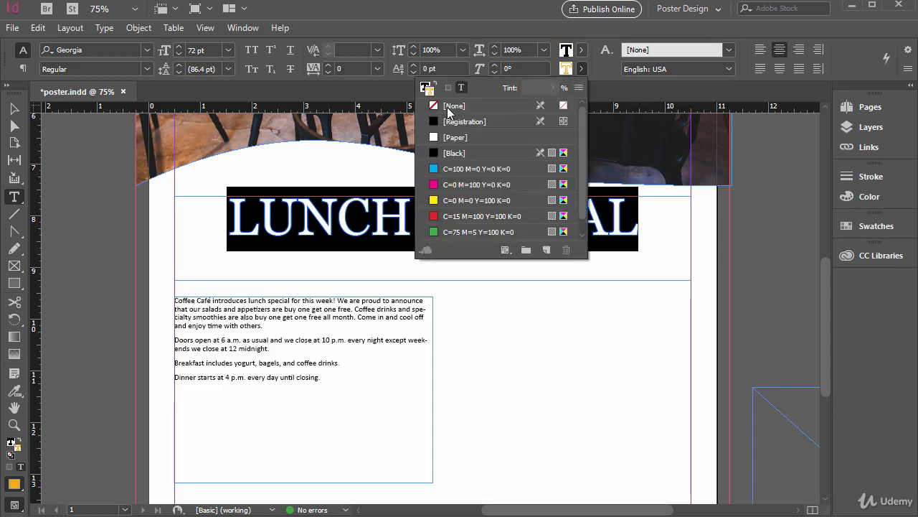
click(452, 105)
Shorten the LUNCH SPECIAL text frame from its lower edge to a height of about 0.955 in.
scroll(431, 287, up, 3)
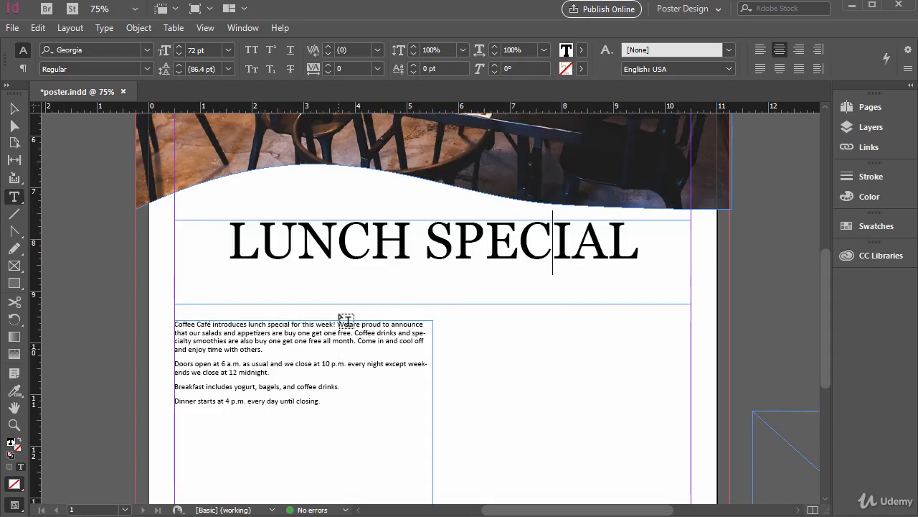
scroll(291, 280, down, 1)
click(13, 109)
click(374, 314)
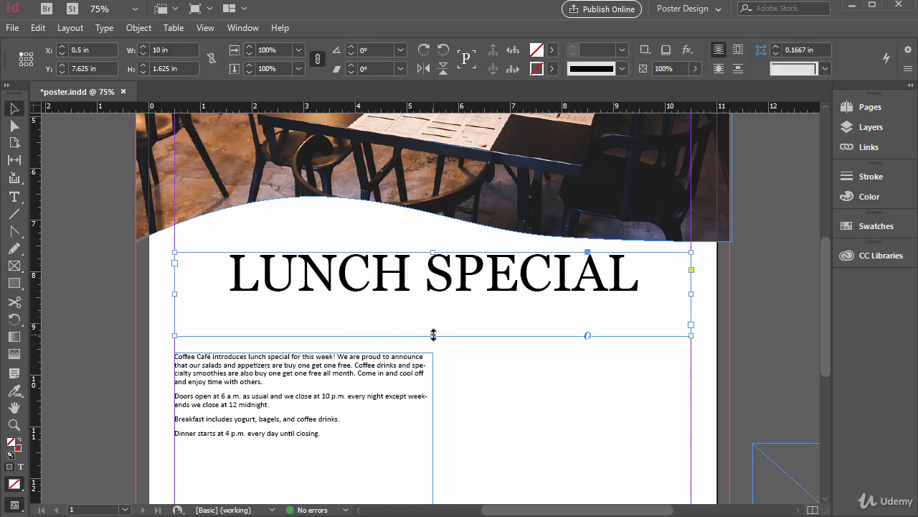
drag(432, 335, 442, 304)
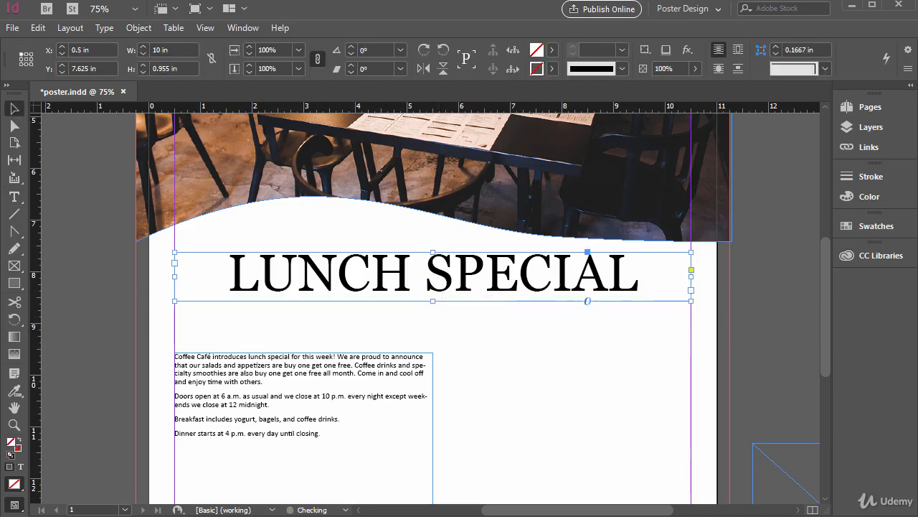
Move the body text frame up beneath the heading to about Y 8.66 in, and check the page in Preview mode.
drag(305, 378, 301, 327)
scroll(489, 363, down, 2)
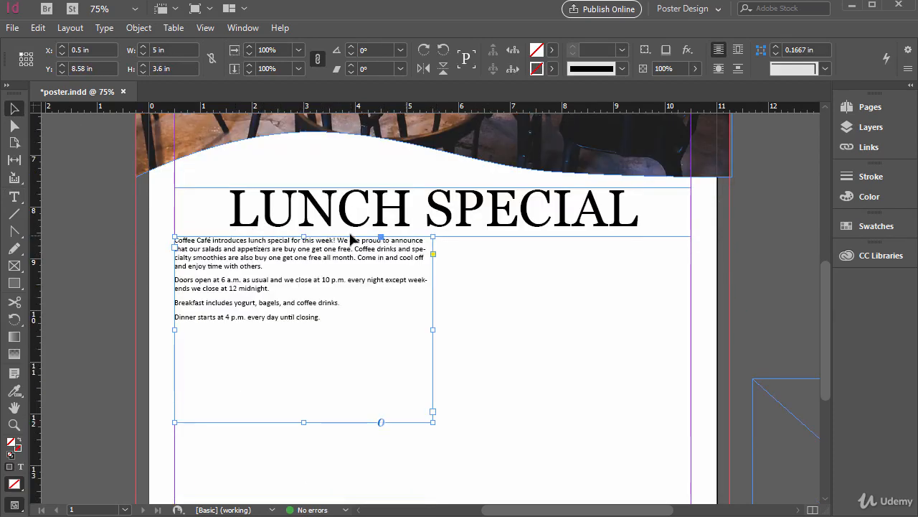
drag(304, 278, 334, 285)
click(500, 332)
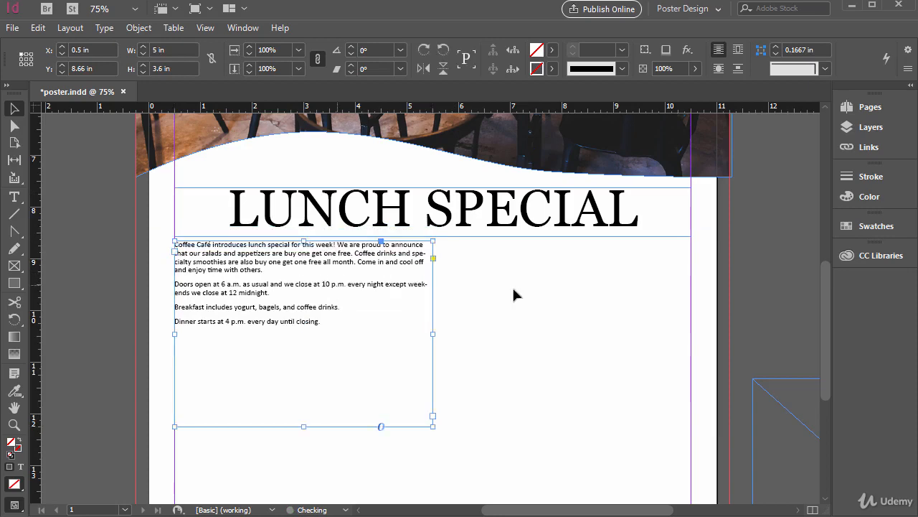
click(475, 320)
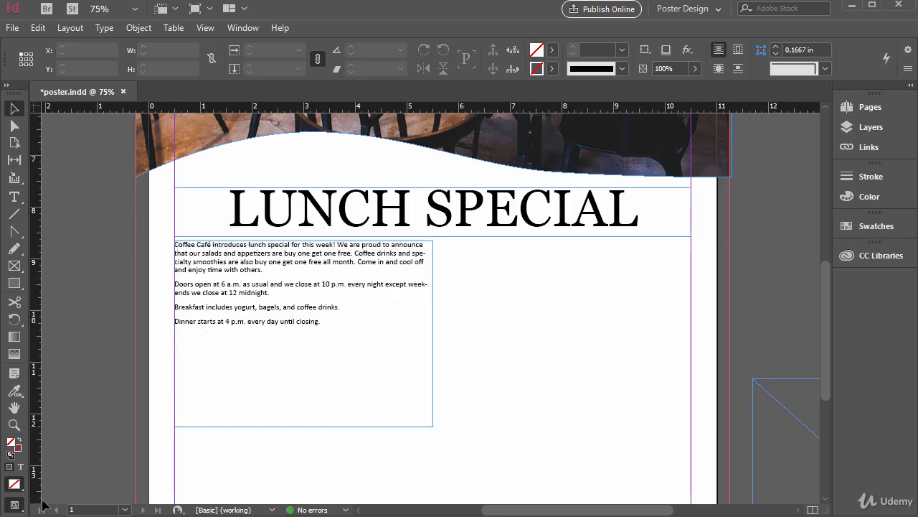
key(w)
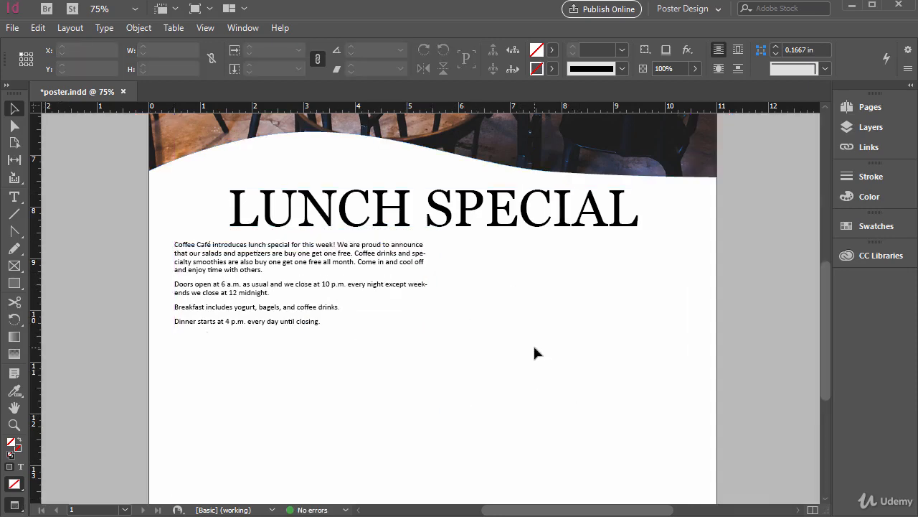
key(w)
Try font sizes of 120 pt and 100 pt on the LUNCH SPECIAL heading.
click(301, 236)
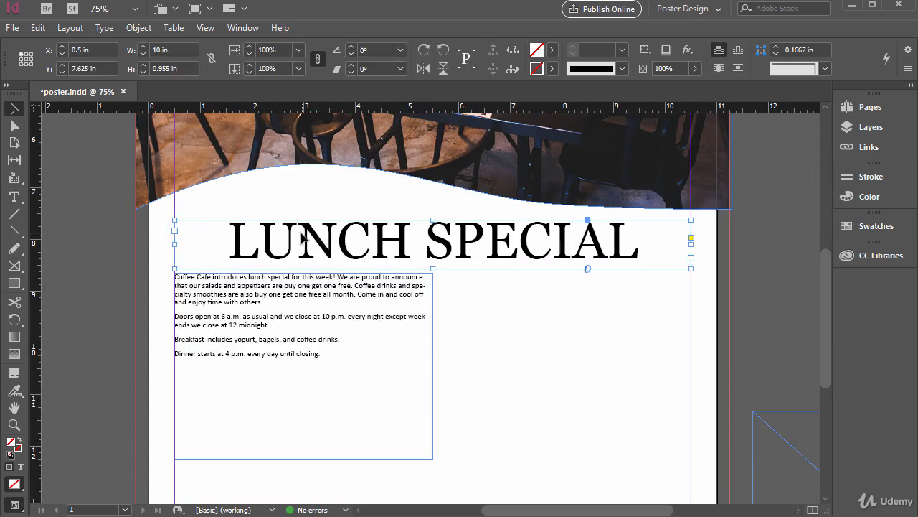
double_click(252, 245)
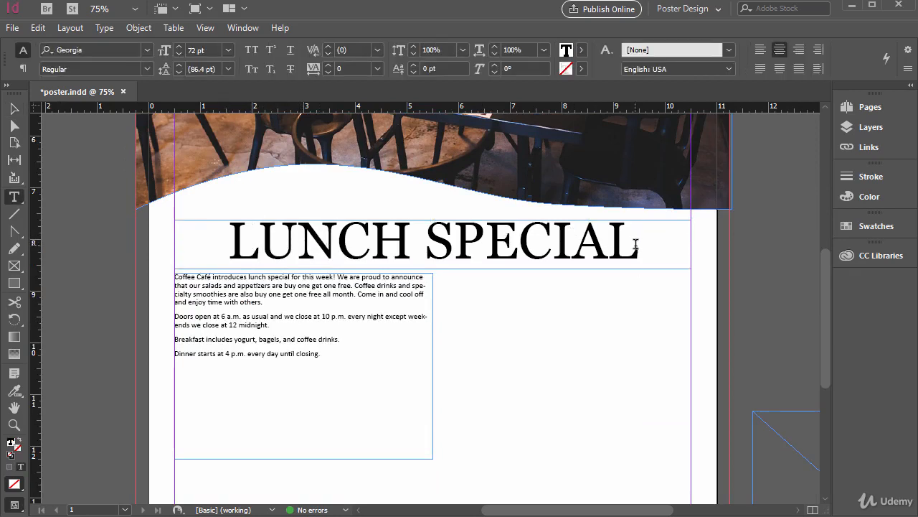
drag(637, 242, 207, 240)
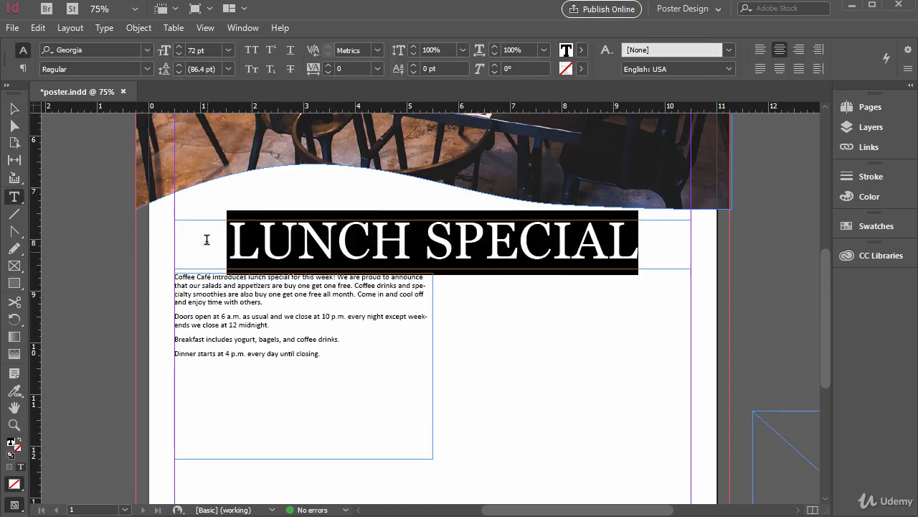
double_click(188, 49)
text(120)
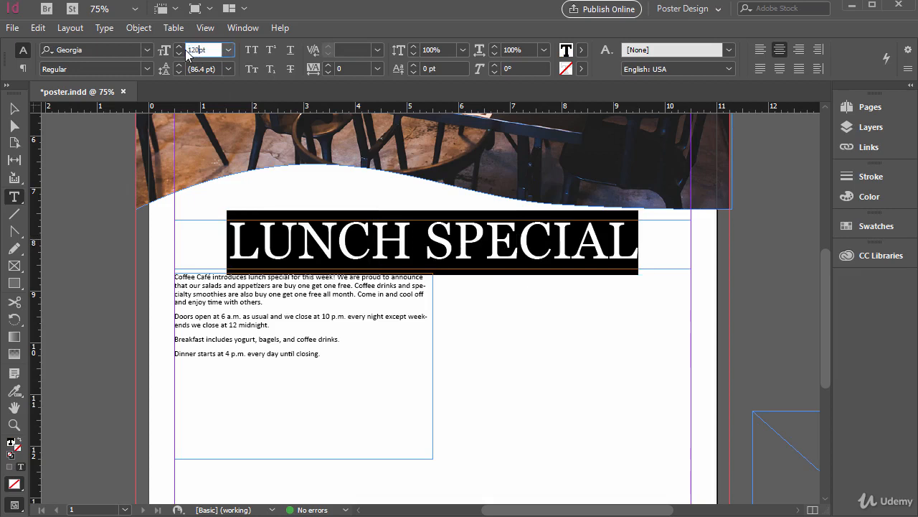
key(Return)
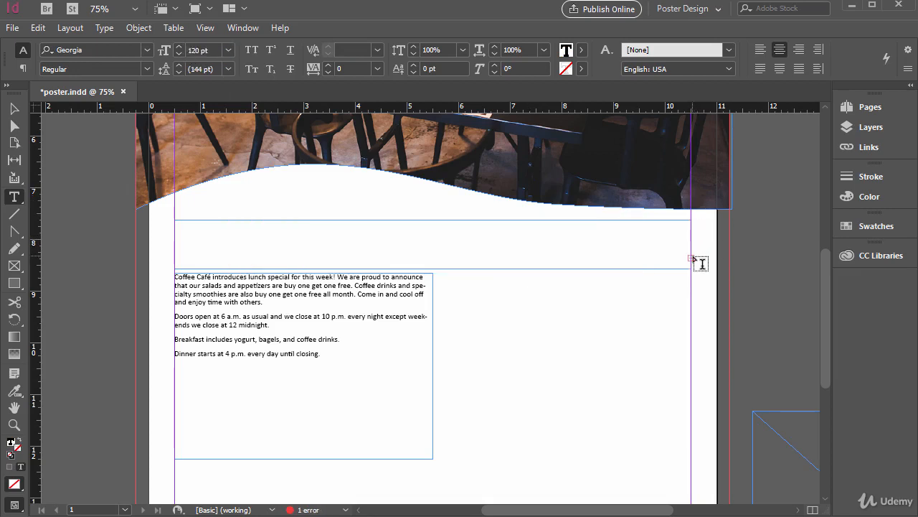
double_click(202, 52)
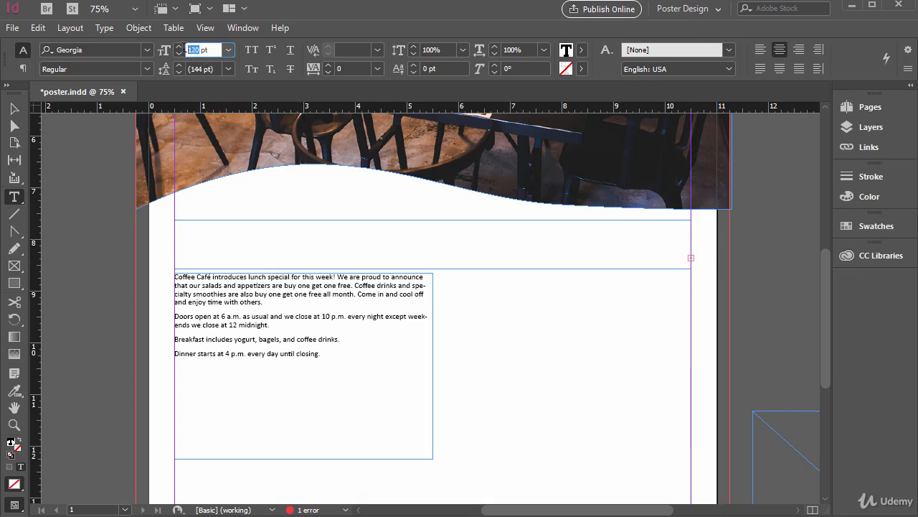
text(10)
key(Return)
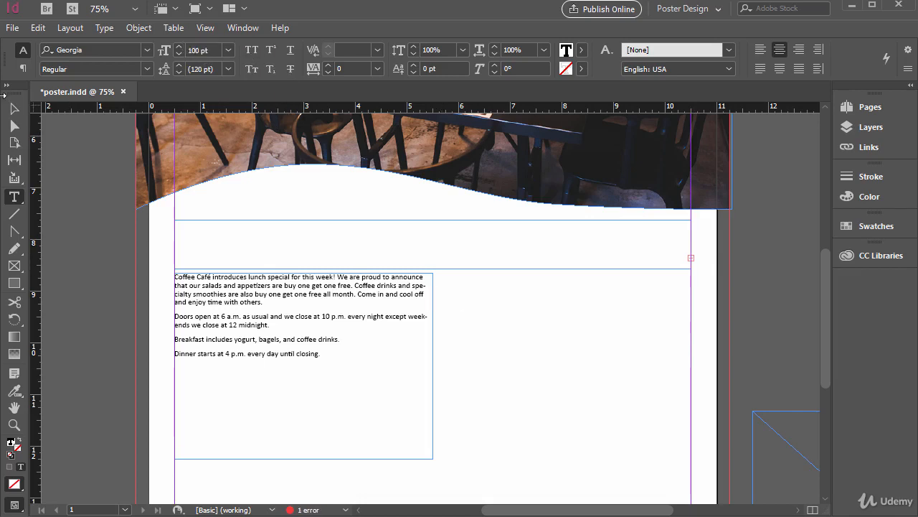
Extend the heading frame to a height of about 1.625 in and set the heading's font size to 80 pt.
key(Escape)
drag(433, 269, 432, 304)
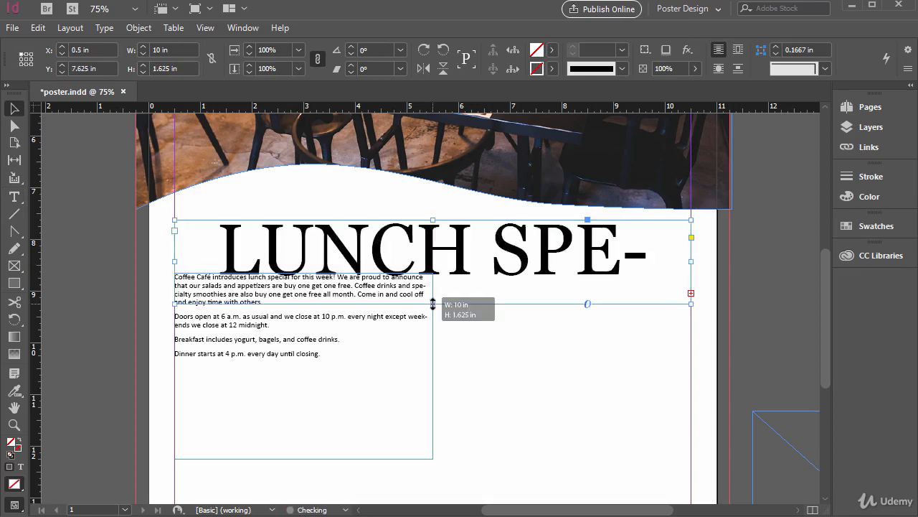
double_click(348, 246)
drag(219, 247, 655, 300)
click(194, 49)
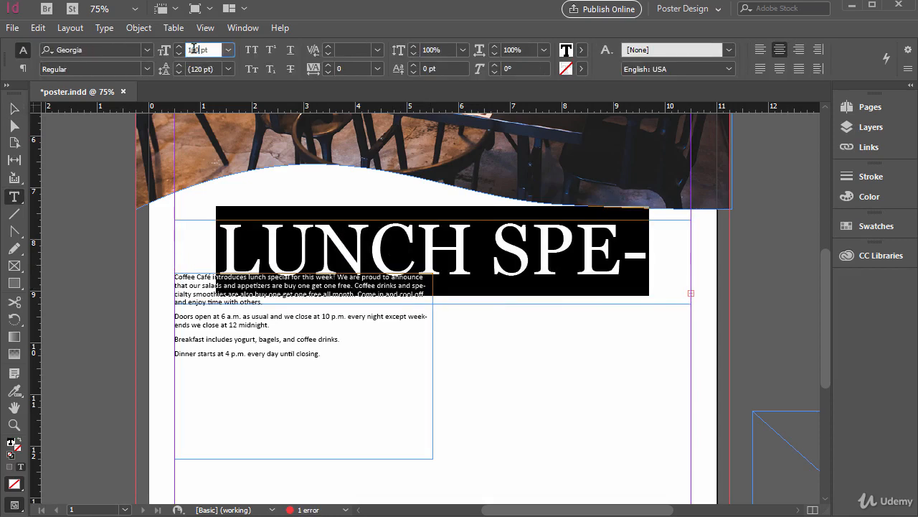
double_click(194, 49)
key(Return)
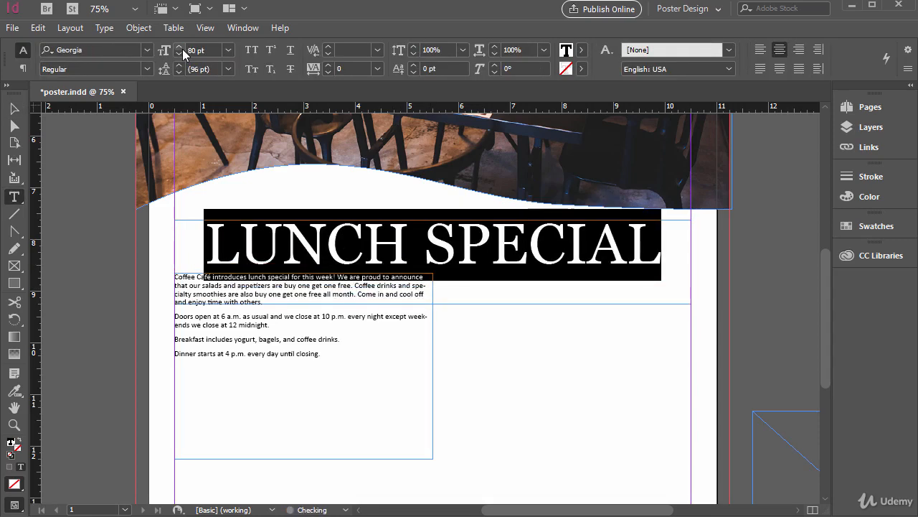
Increase the LUNCH SPECIAL heading's font size point by point to 90 pt so it spans the frame width.
click(194, 50)
key(Up)
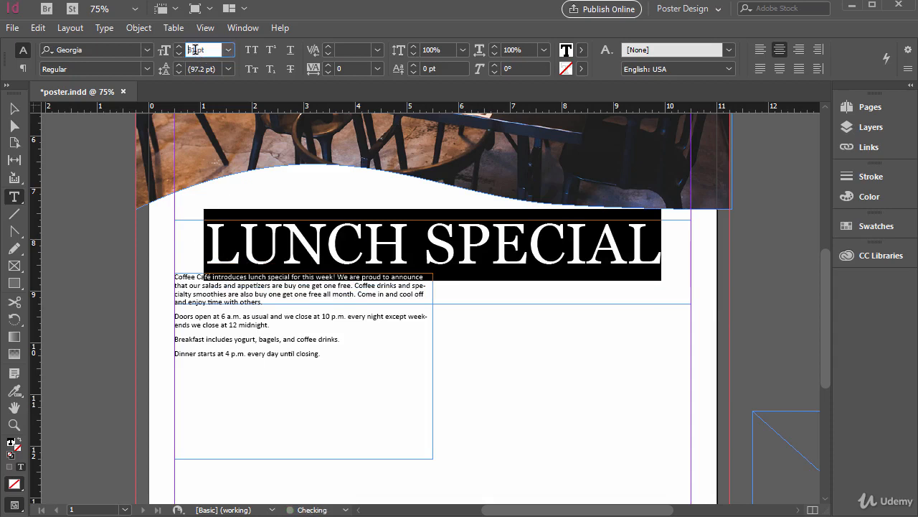
key(Up)
key(Up)
key(Up)
key(Up)
key(Up)
key(Up)
key(Up)
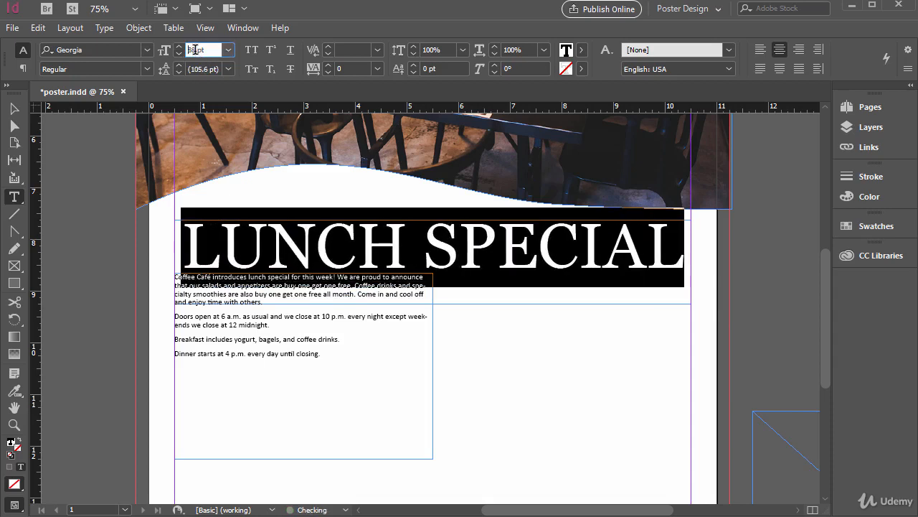
key(Up)
key(Up)
key(Up)
key(Down)
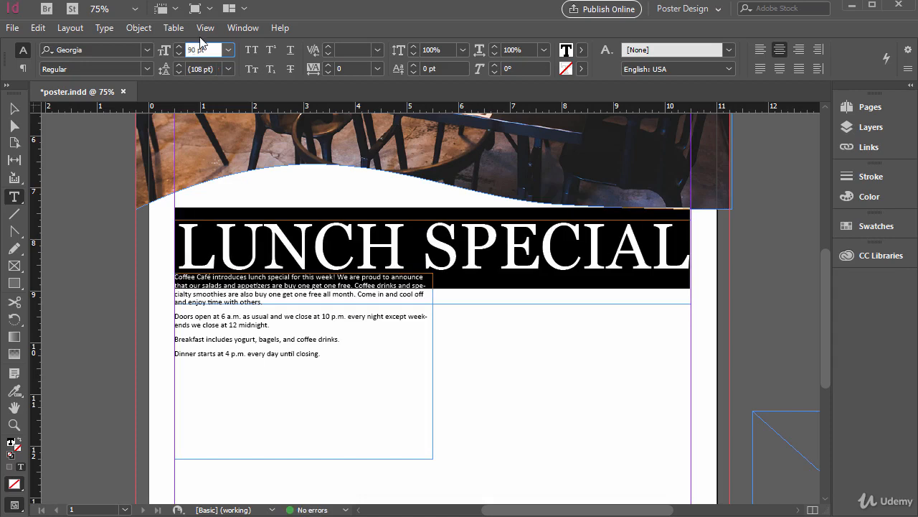
Move the body text frame down to about Y 8.88 in and shorten the heading frame to about 1.255 in high to meet it.
click(13, 108)
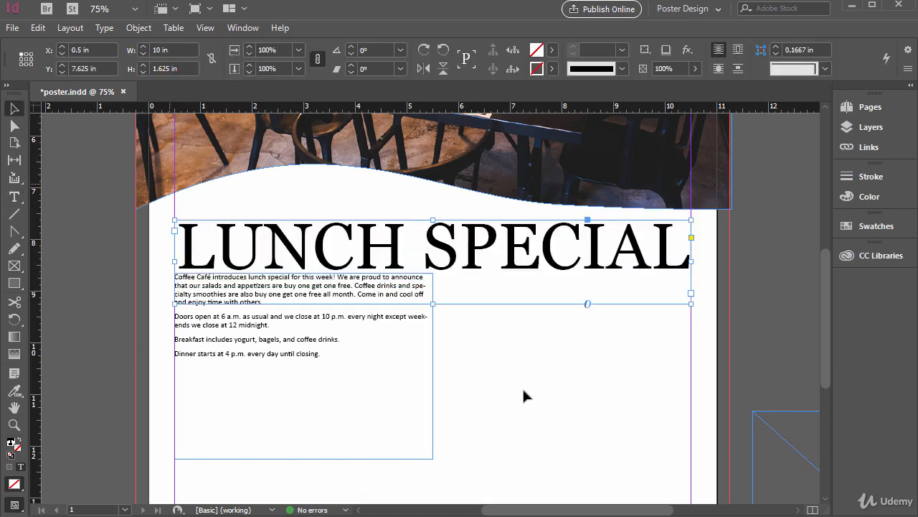
drag(313, 333, 313, 344)
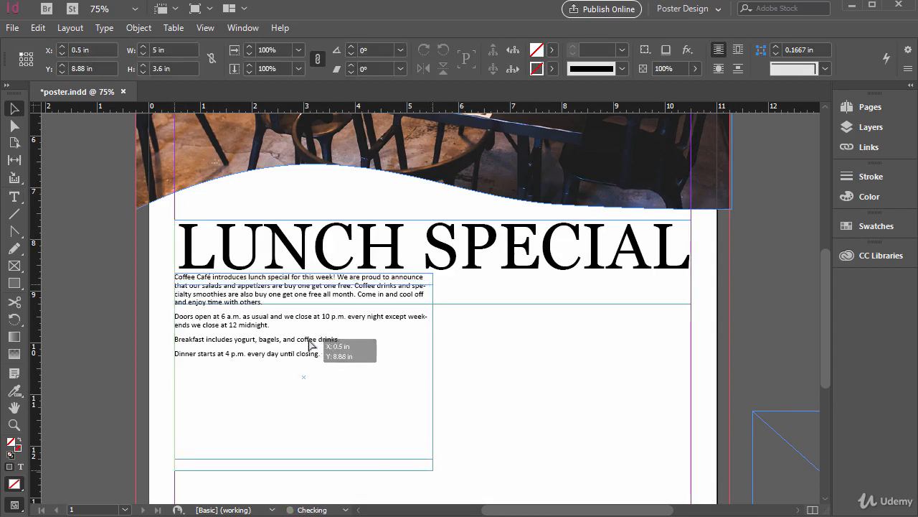
scroll(515, 347, down, 3)
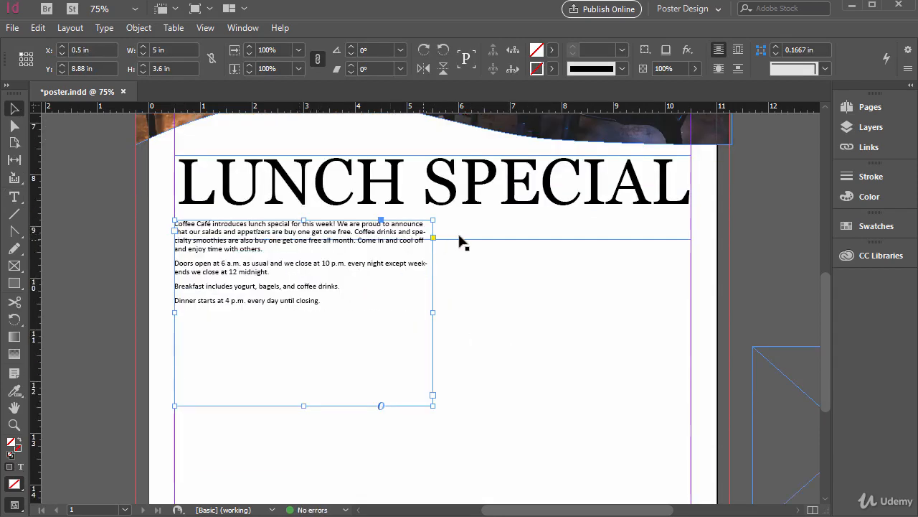
click(440, 237)
drag(431, 241, 433, 220)
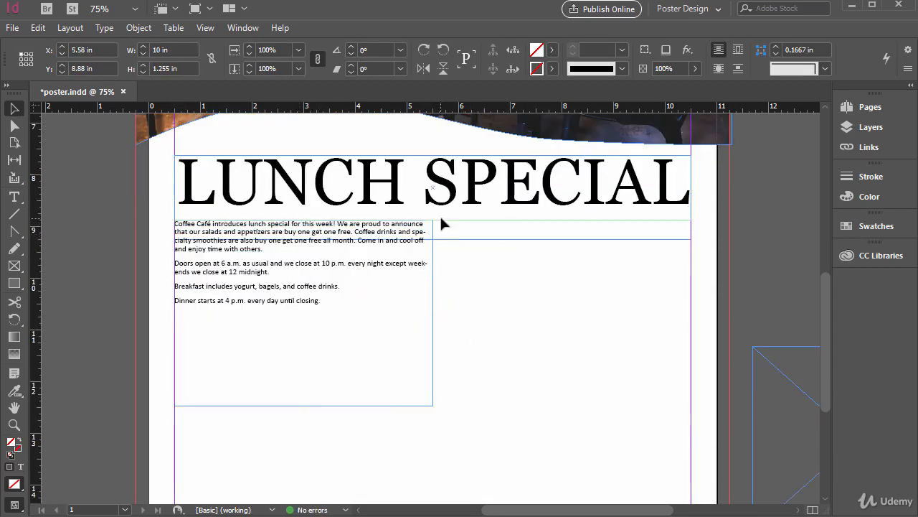
Set the font size of all the body text to 18 pt.
double_click(309, 254)
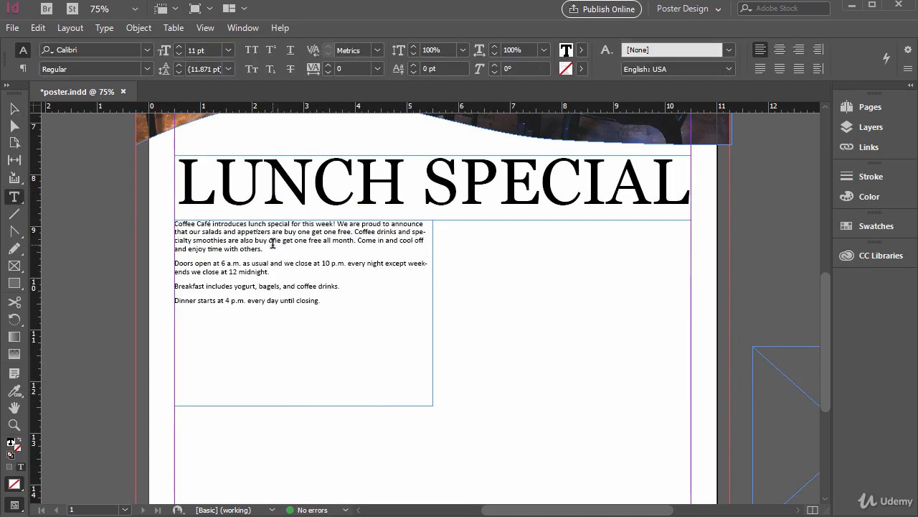
key(ctrl+a)
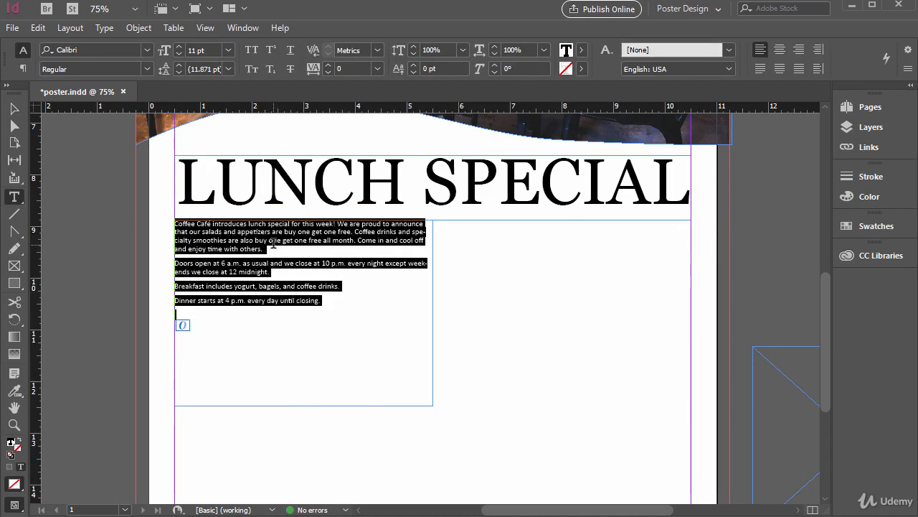
click(228, 50)
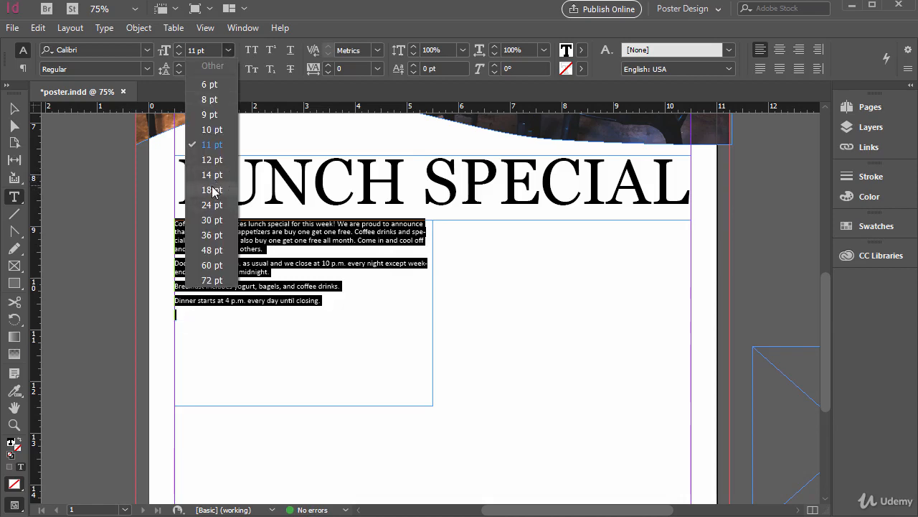
click(212, 189)
scroll(356, 264, down, 3)
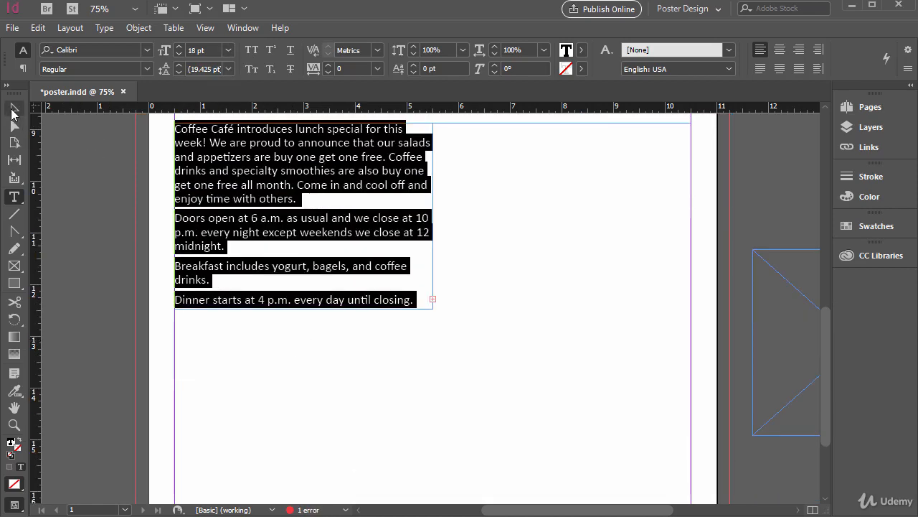
Thread the body text's overset into a new frame about 2.96 in wide and 3.42 in high beside the existing one.
click(13, 108)
scroll(508, 334, up, 4)
scroll(495, 326, down, 3)
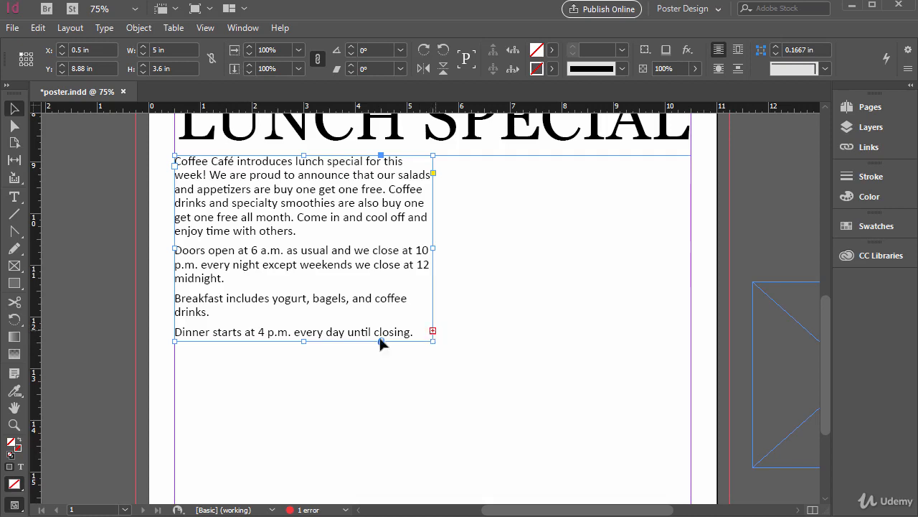
click(434, 331)
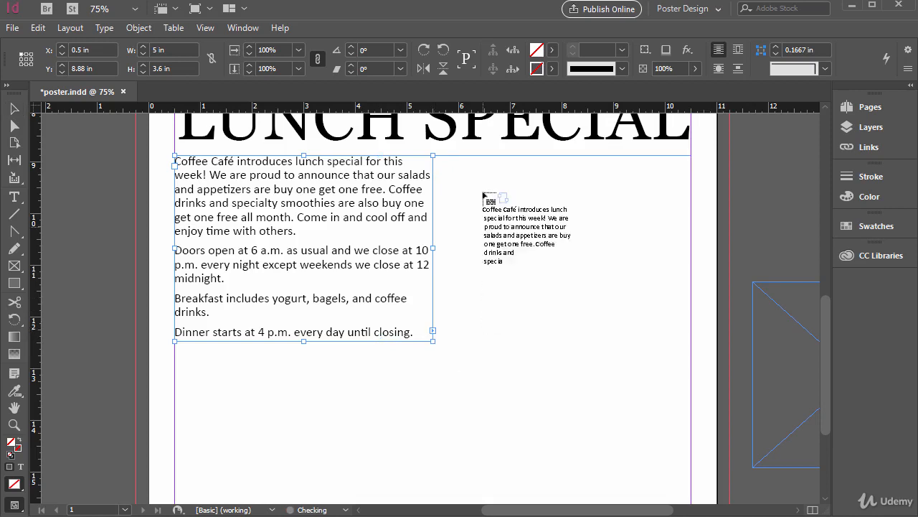
drag(482, 171, 635, 349)
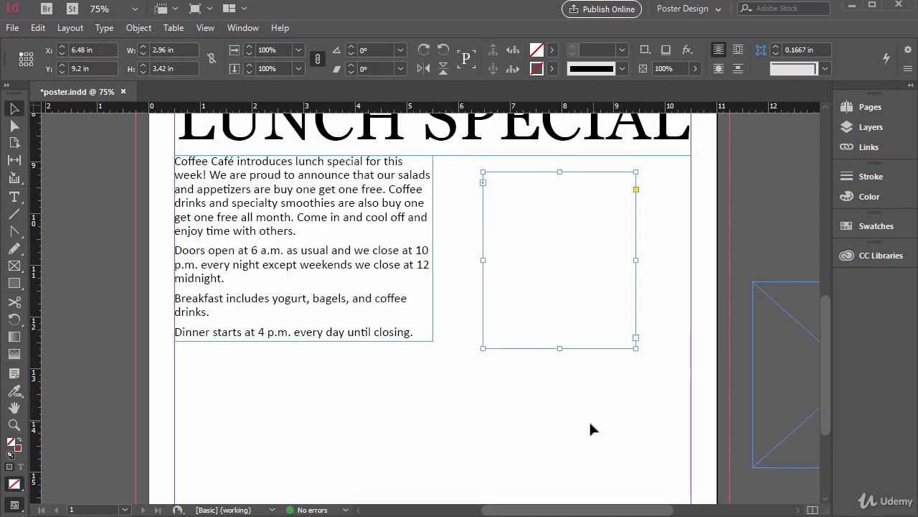
Undo the threaded text frame and extend the body text frame downward to about 4.78 in high.
key(ctrl+z)
key(Escape)
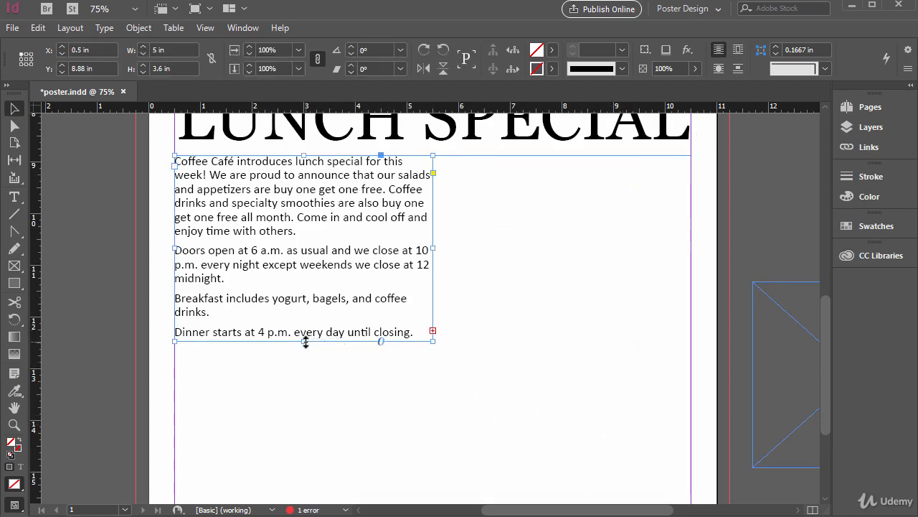
drag(304, 340, 295, 402)
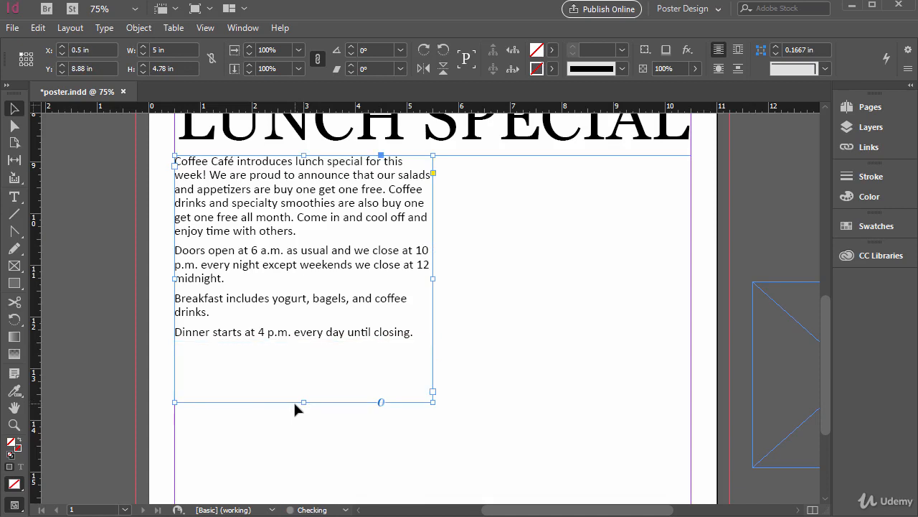
Delete the empty paragraphs at the end of the body text and shorten its frame to just below the last line.
double_click(239, 348)
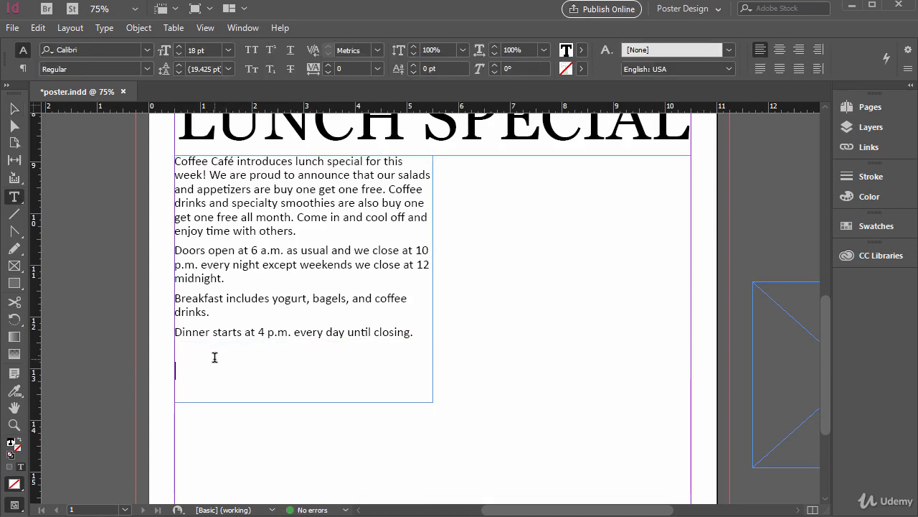
key(BackSpace)
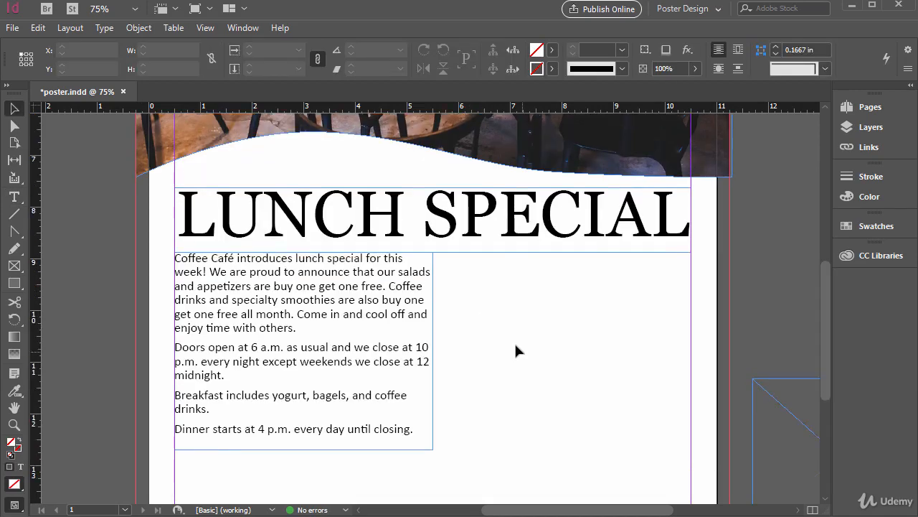
scroll(515, 341, down, 3)
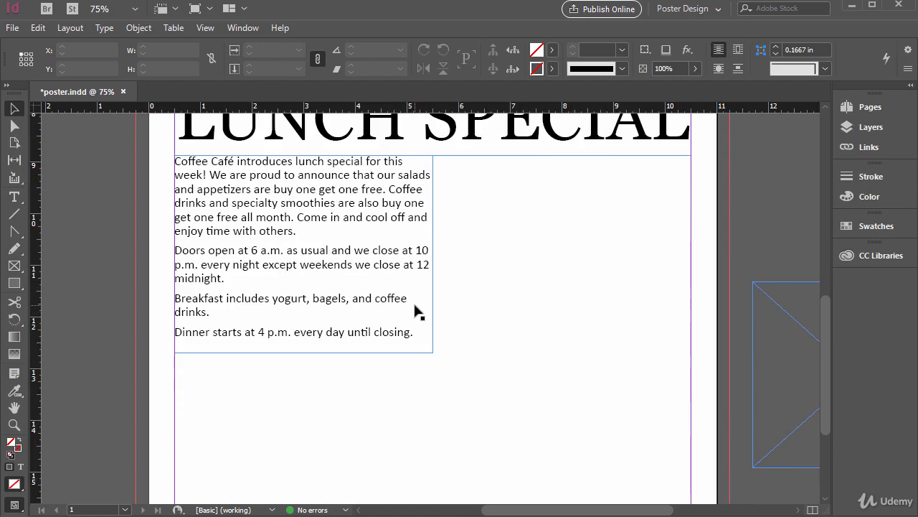
scroll(481, 286, up, 3)
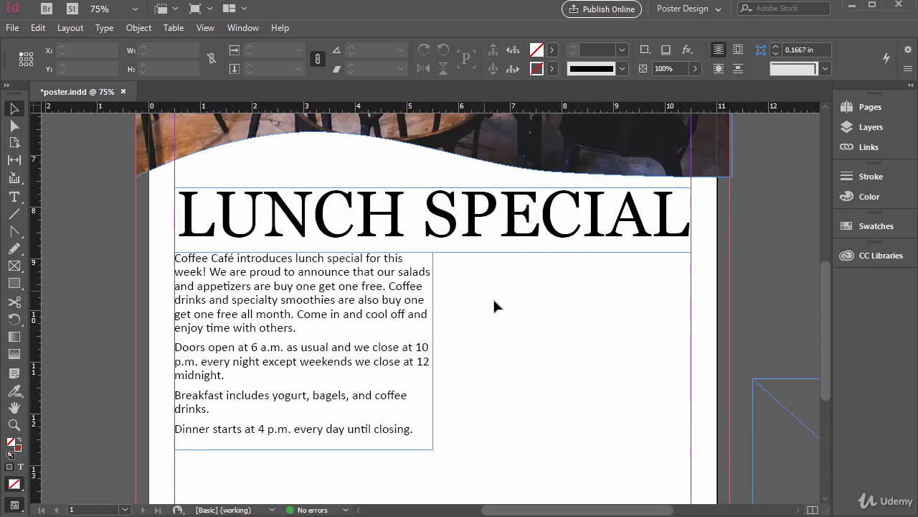
scroll(513, 326, up, 7)
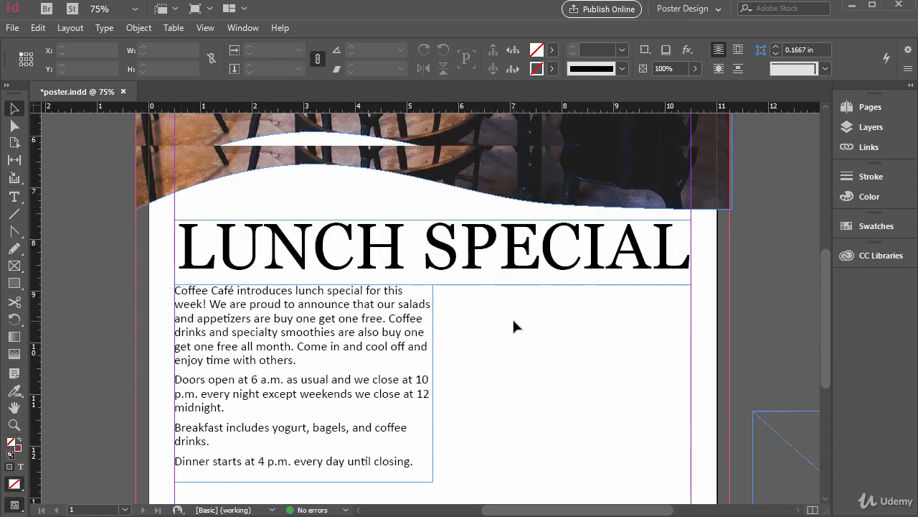
scroll(540, 302, down, 9)
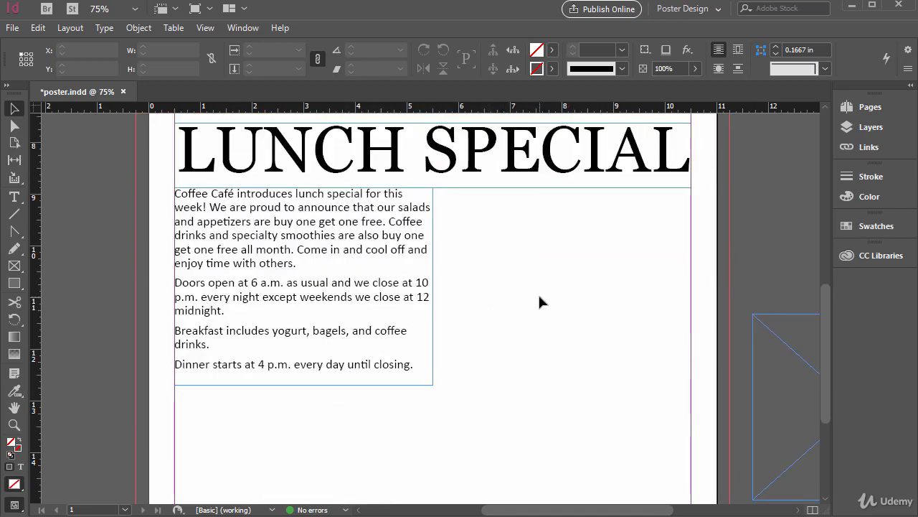